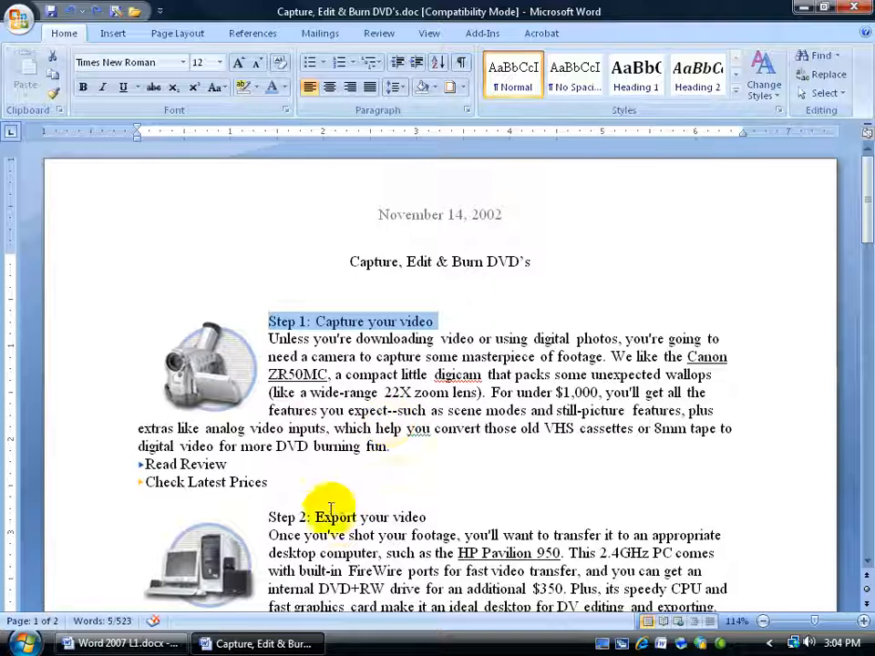
left_click(422, 260)
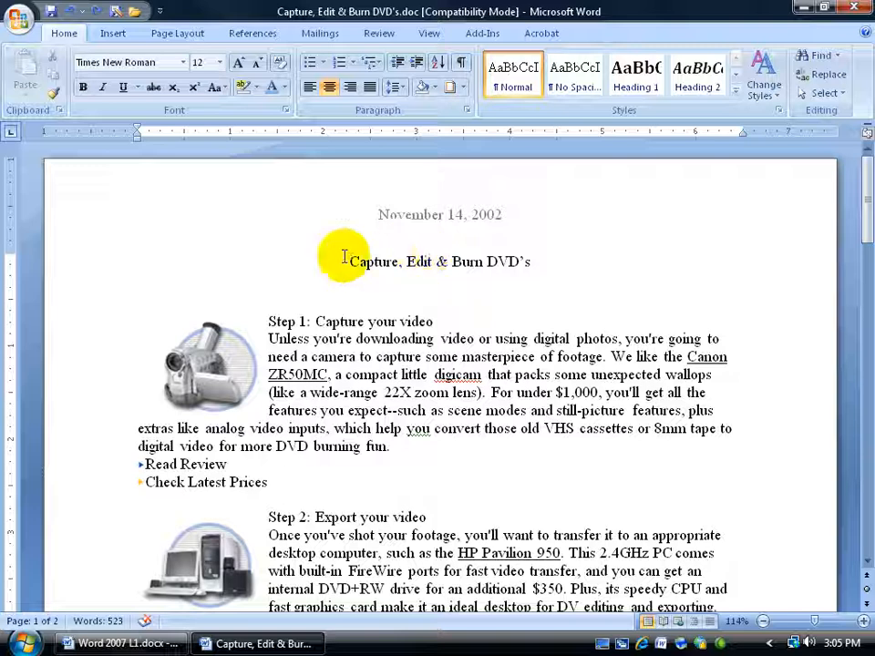
left_click_drag(319, 257, 512, 259)
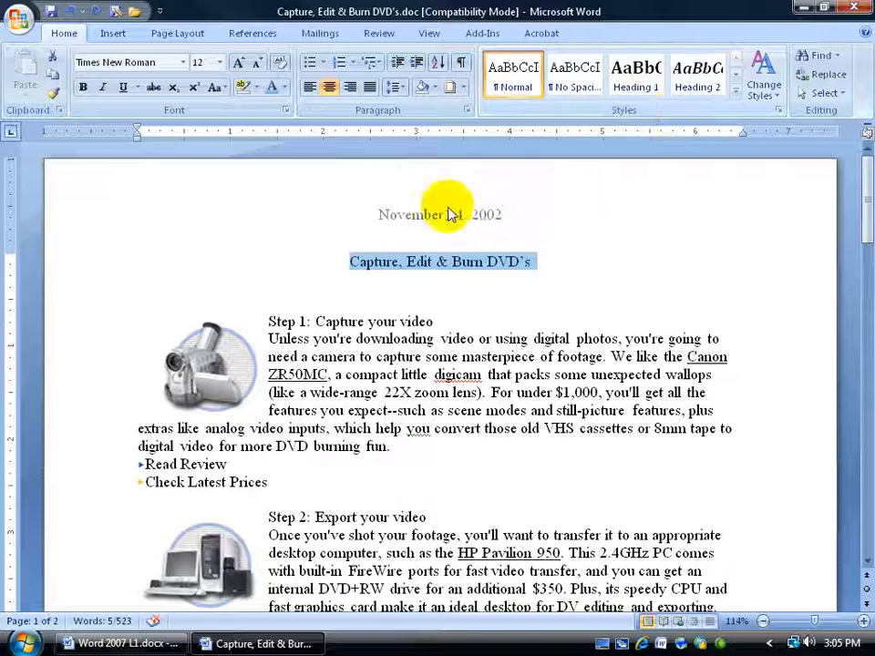
left_click(82, 87)
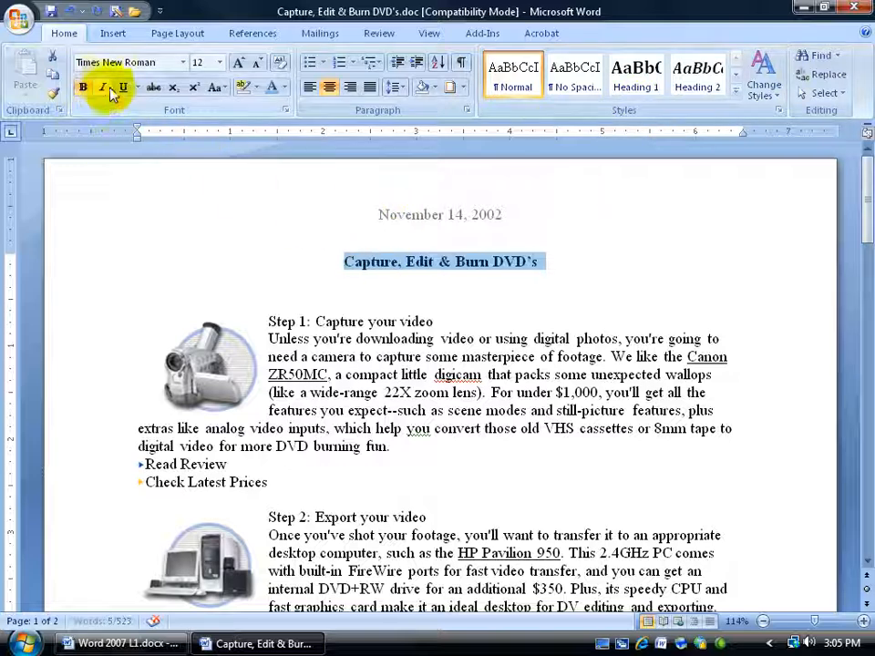
left_click(220, 62)
left_click(201, 197)
left_click(394, 287)
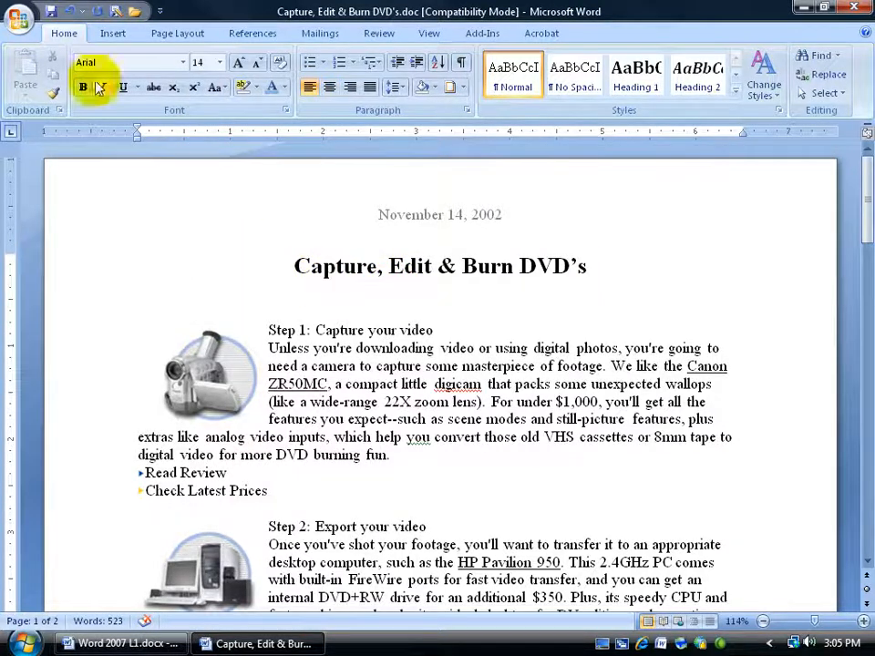
left_click(70, 11)
left_click(69, 11)
left_click(430, 279)
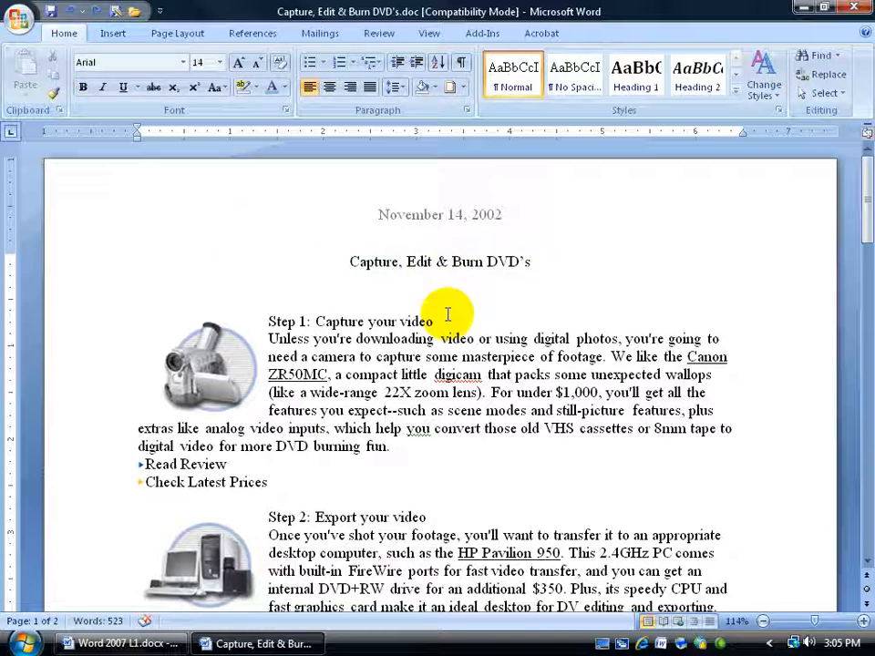
Browse the Quick Styles gallery with the cursor in the document title
left_click(415, 261)
left_click(389, 321)
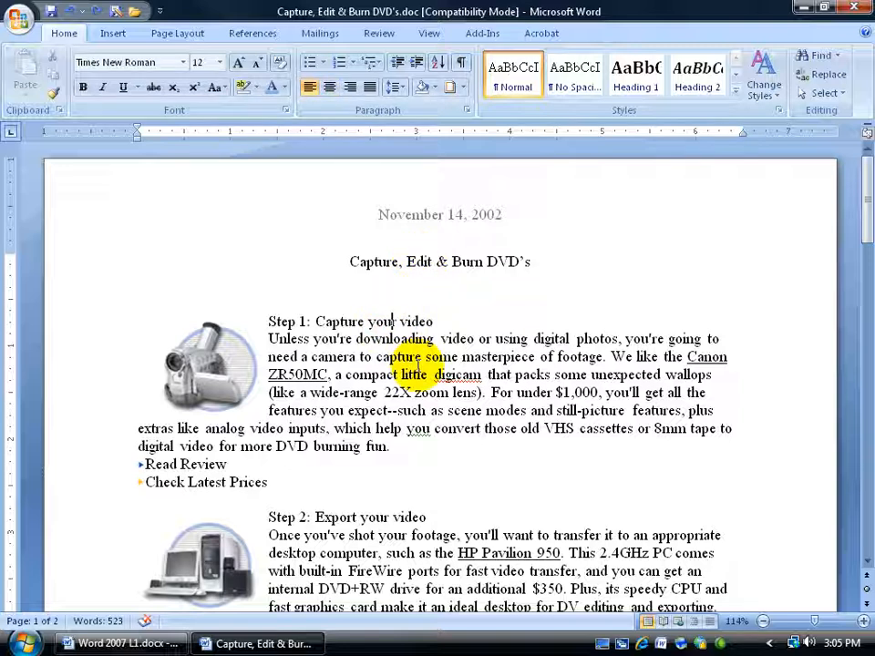
left_click(393, 261)
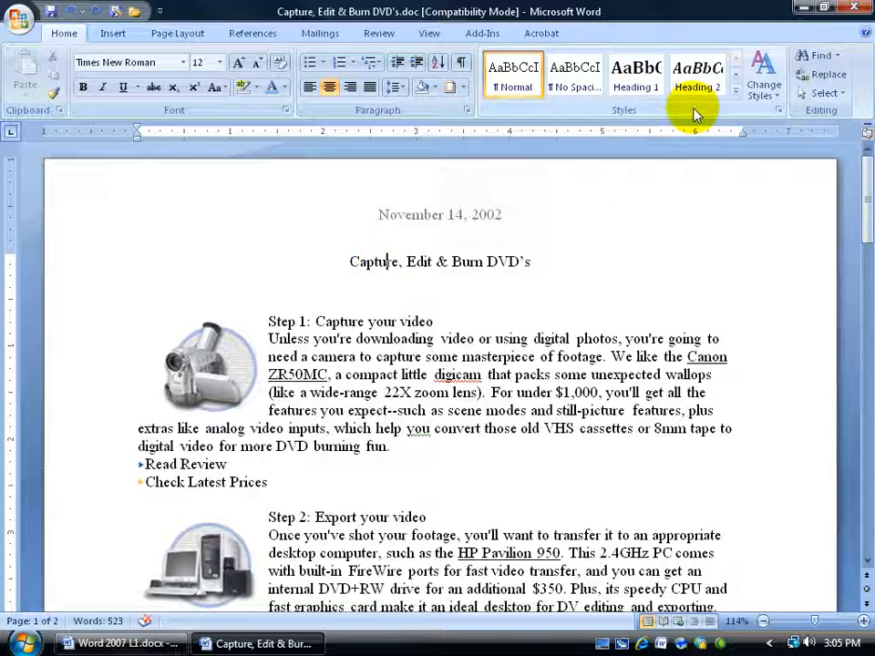
left_click(736, 91)
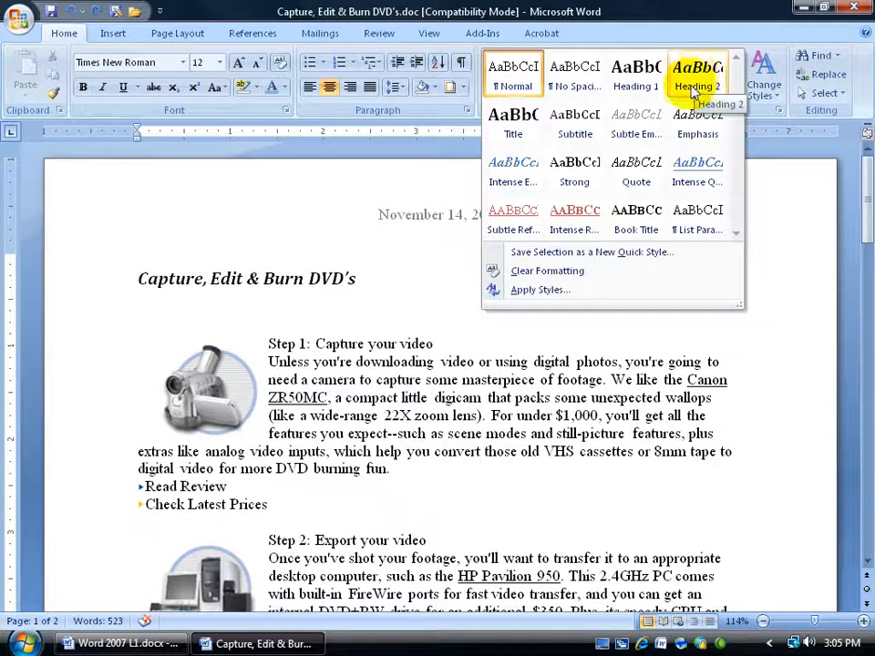
left_click(389, 262)
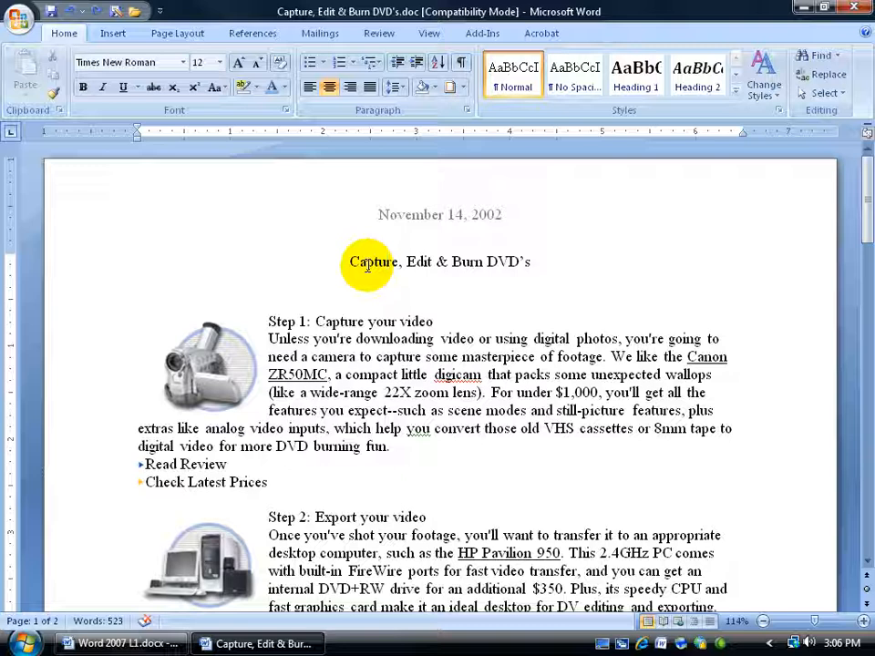
left_click(360, 321)
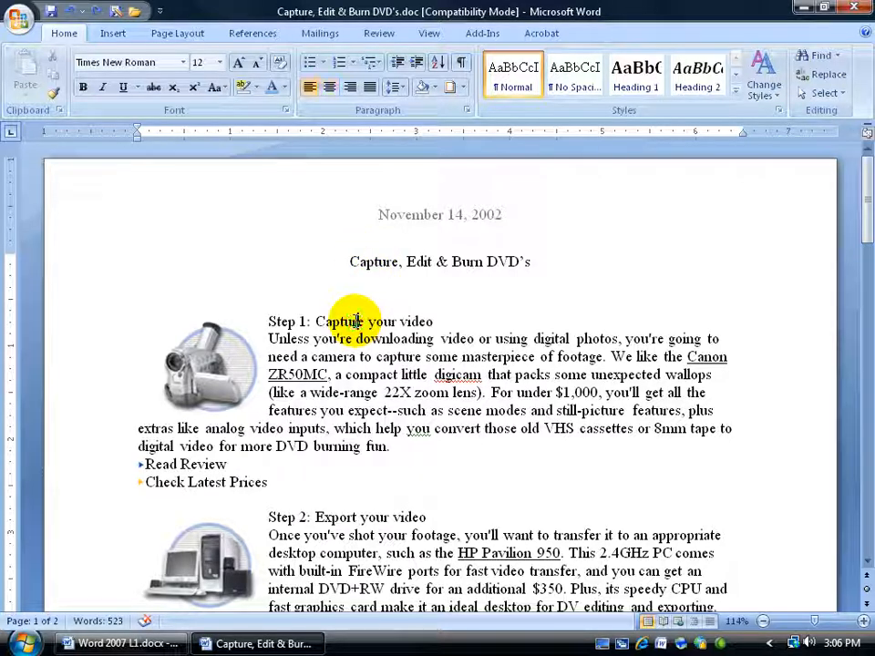
left_click_drag(327, 319, 416, 318)
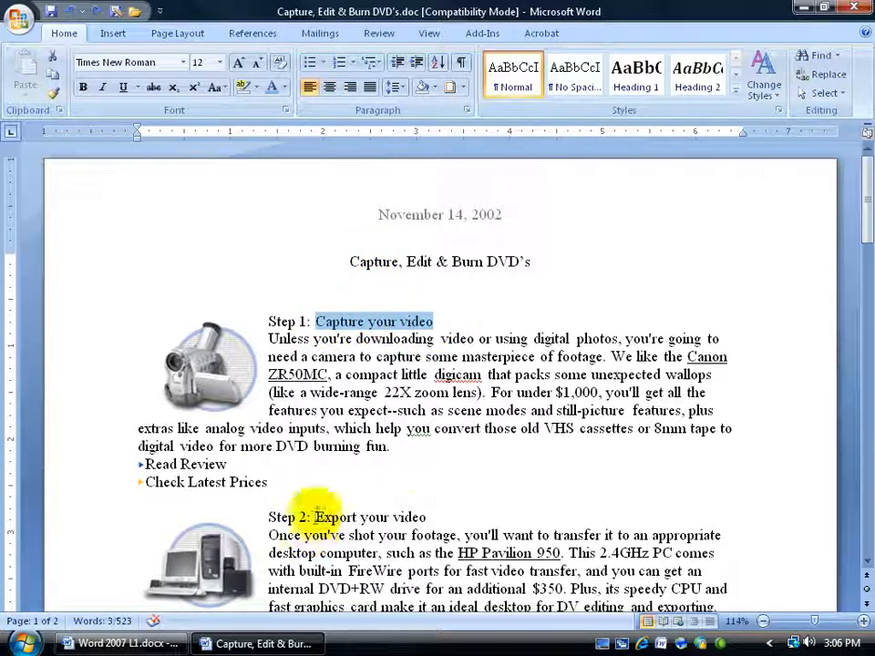
left_click_drag(314, 517, 404, 517)
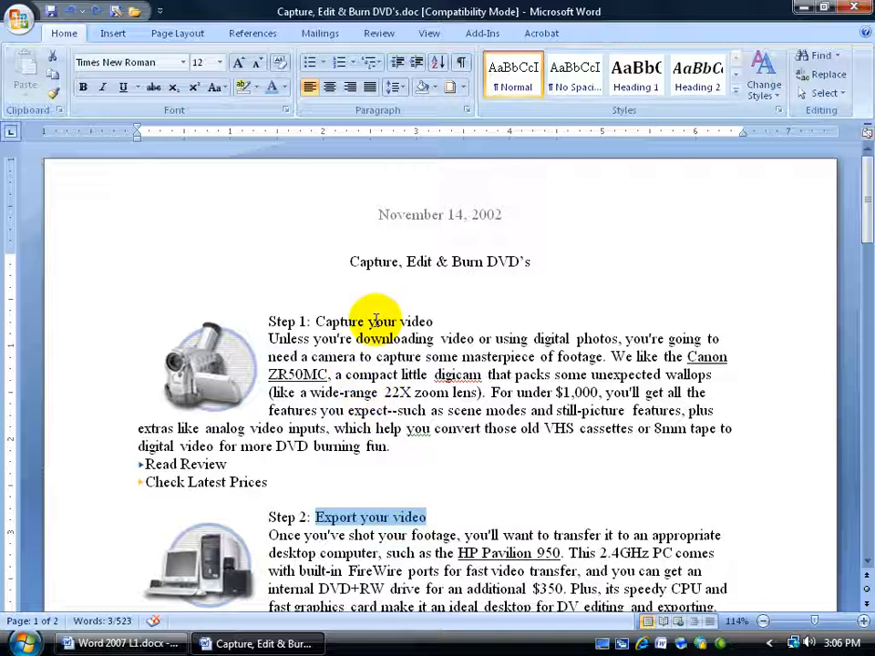
left_click_drag(348, 262, 515, 257)
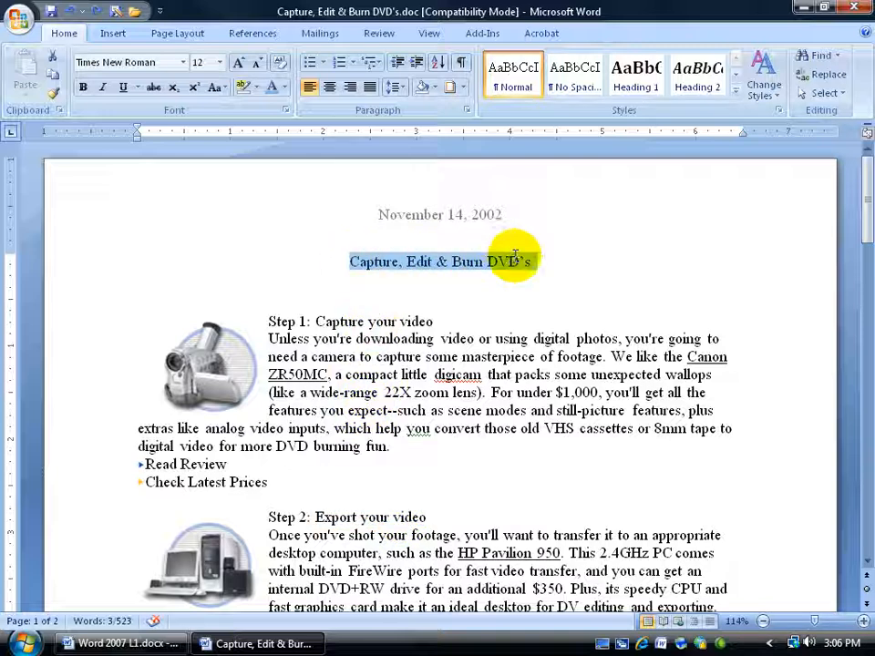
left_click(445, 266)
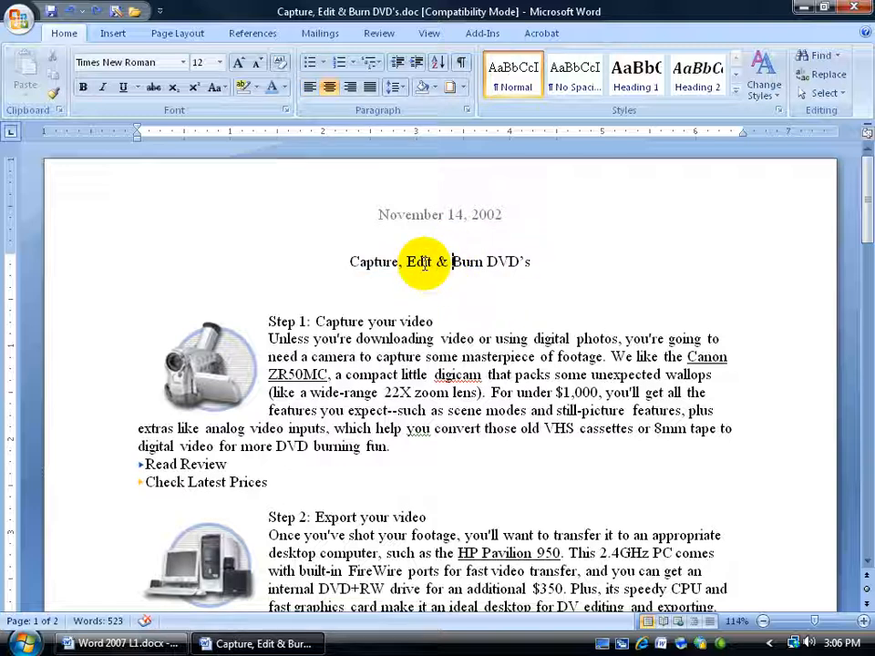
Apply the Heading 1 style to the document title "Capture, Edit & Burn DVD's"
left_click(461, 62)
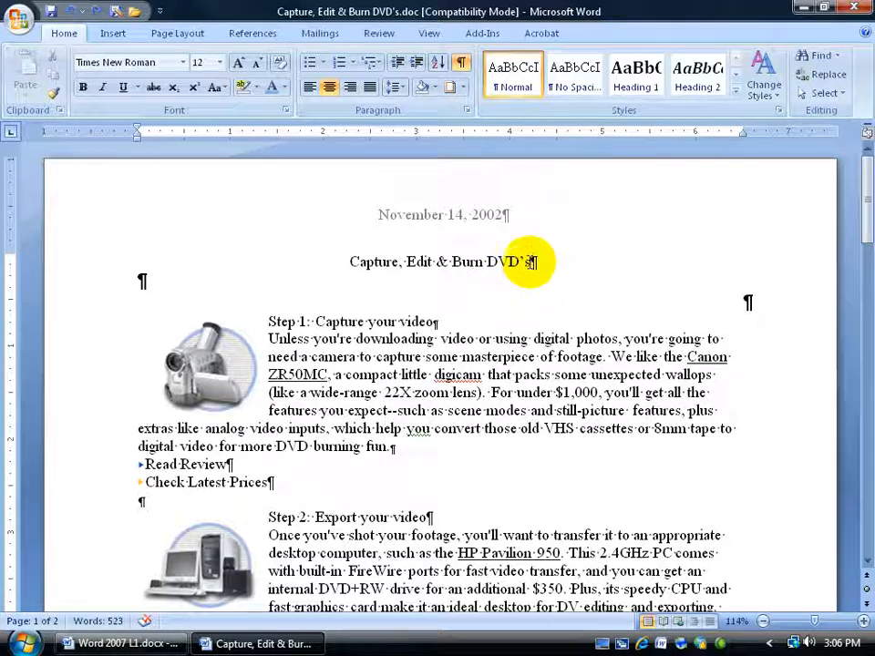
left_click_drag(529, 261, 383, 266)
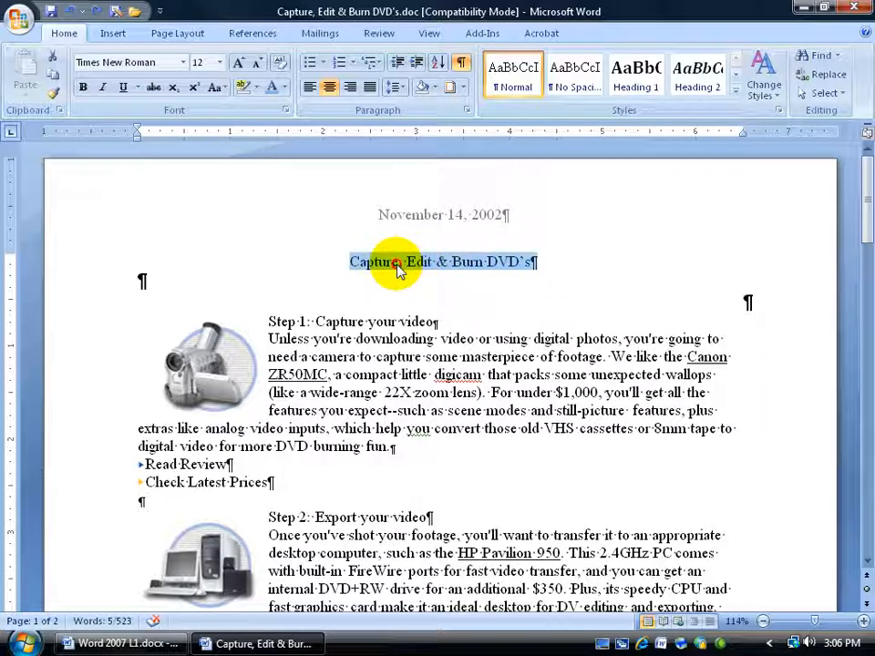
left_click(397, 264)
left_click(461, 62)
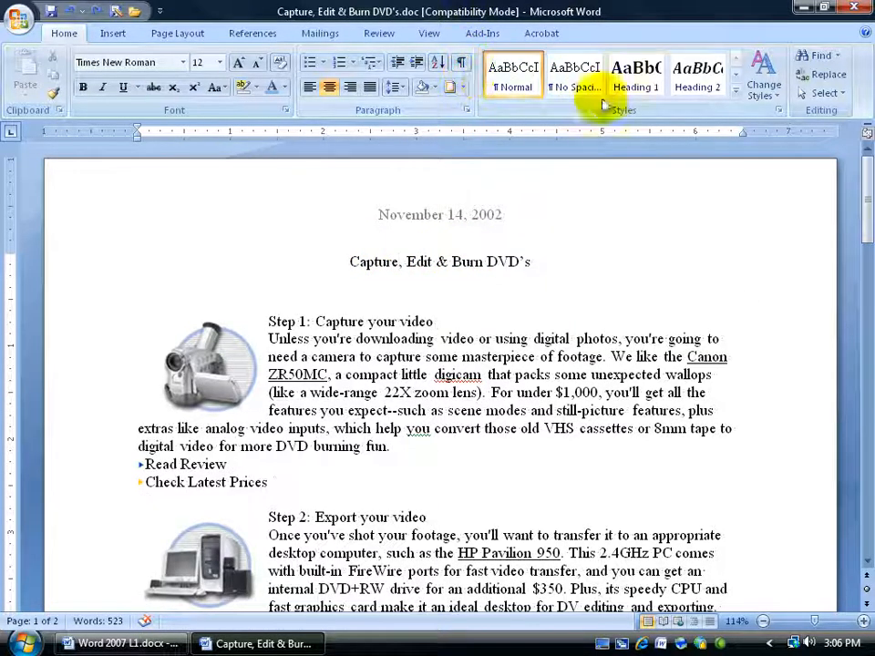
left_click(635, 87)
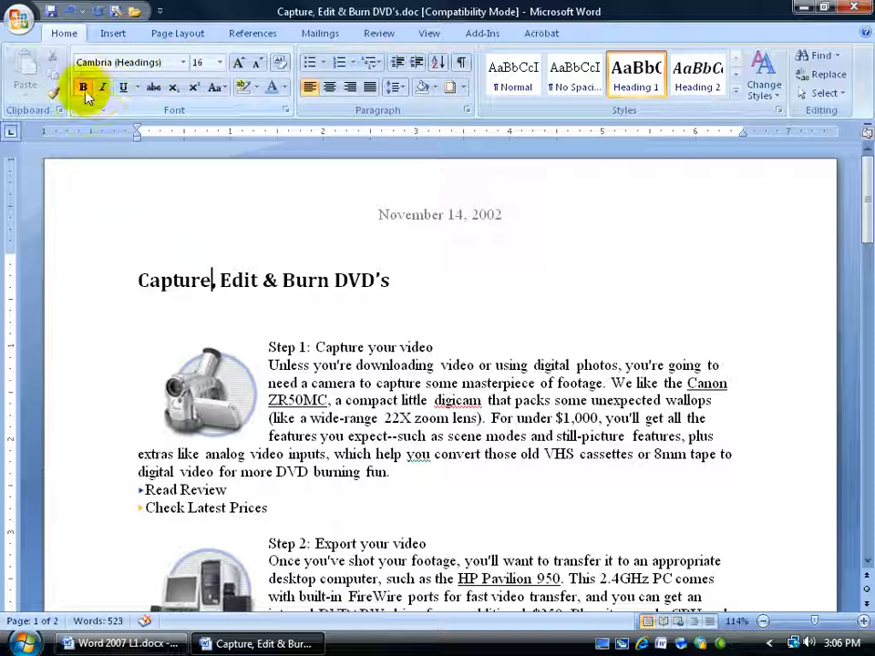
Apply the Heading 2 style to the "Step 1: Capture your video" heading
left_click_drag(267, 347, 430, 348)
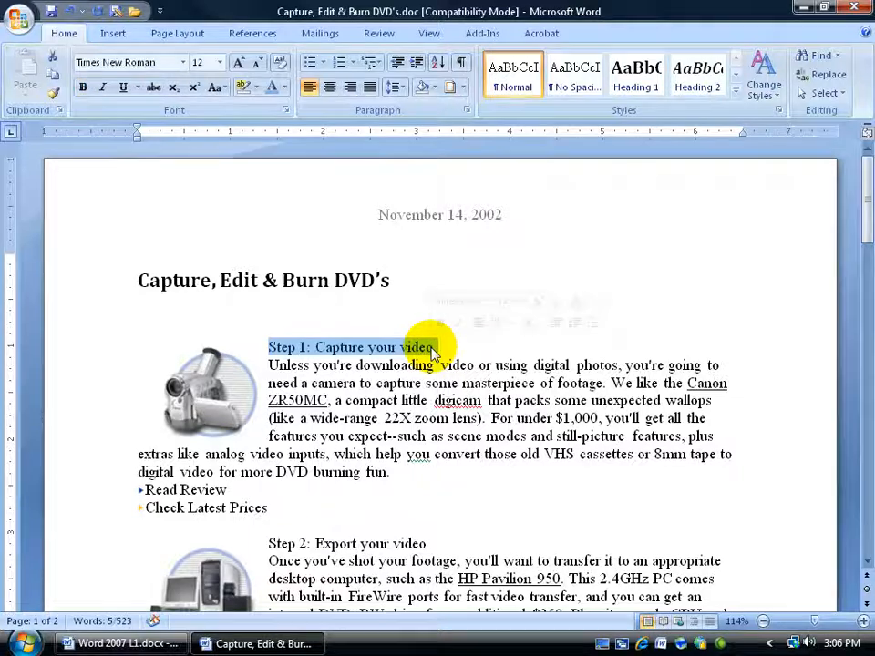
left_click(698, 87)
left_click(462, 399)
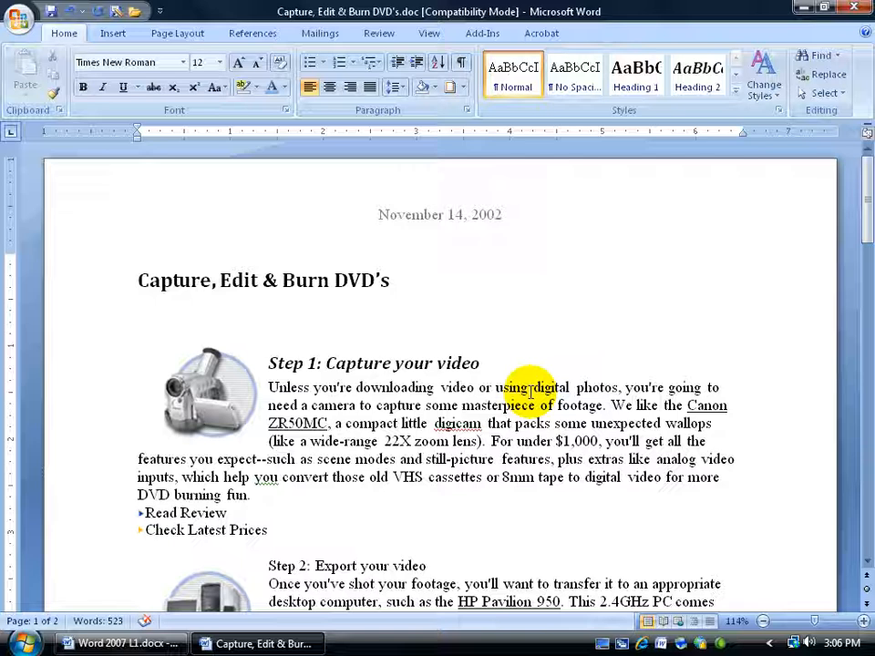
Apply the Heading 2 style to the "Step 2: Export your video" heading
left_click(422, 363)
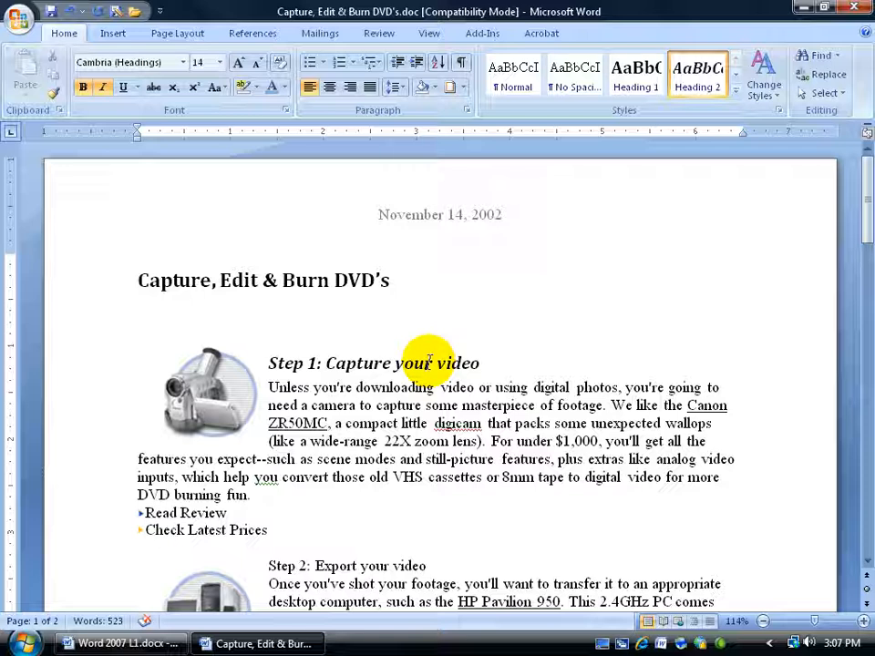
left_click_drag(279, 566, 408, 563)
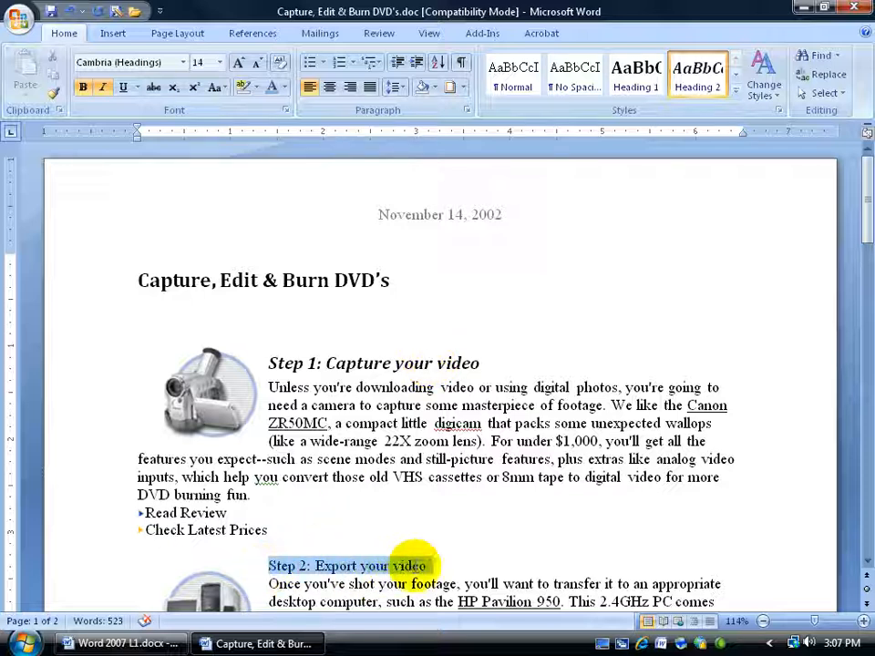
left_click(684, 96)
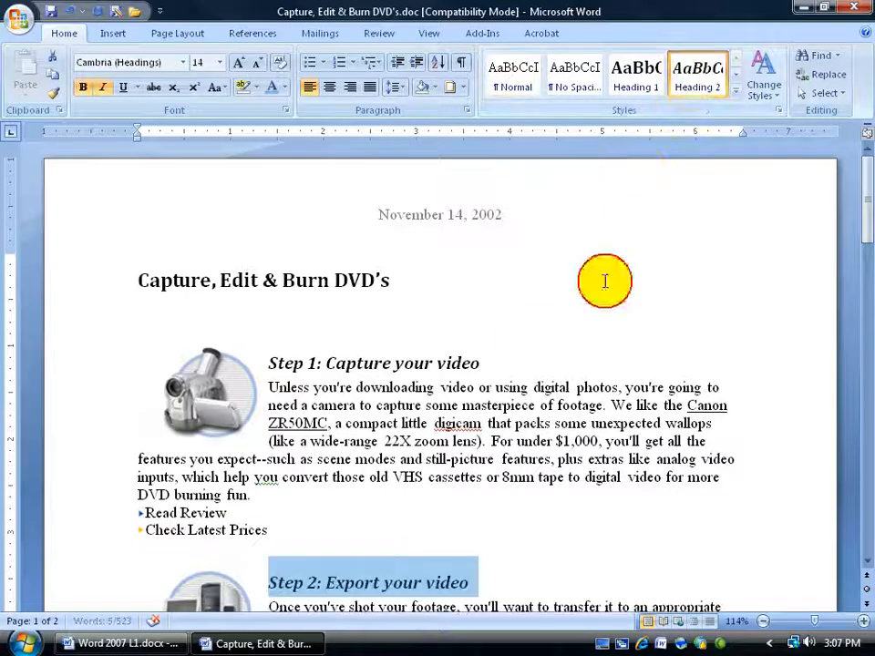
left_click(417, 426)
scroll(422, 429, "down", 2)
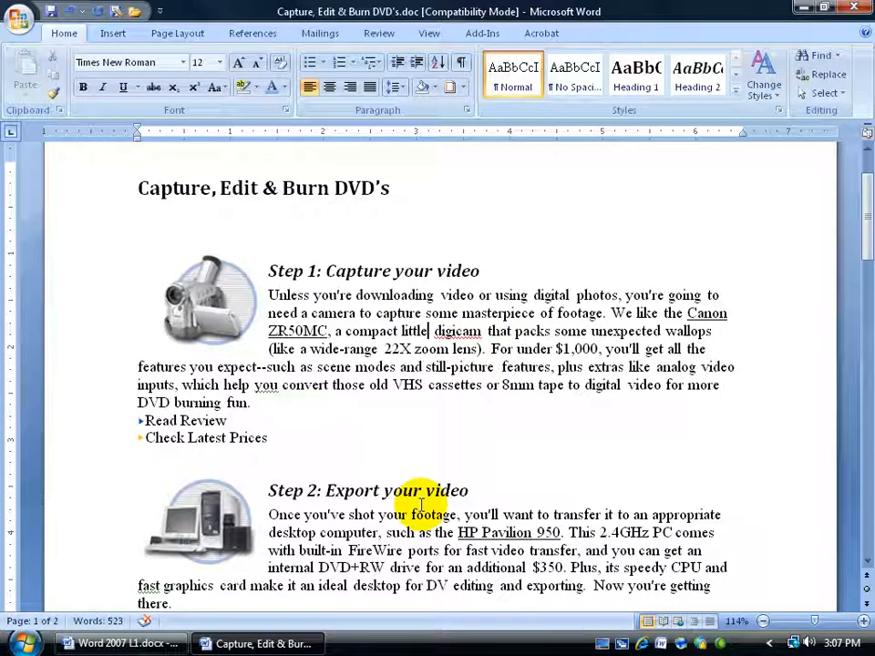
left_click_drag(270, 269, 456, 264)
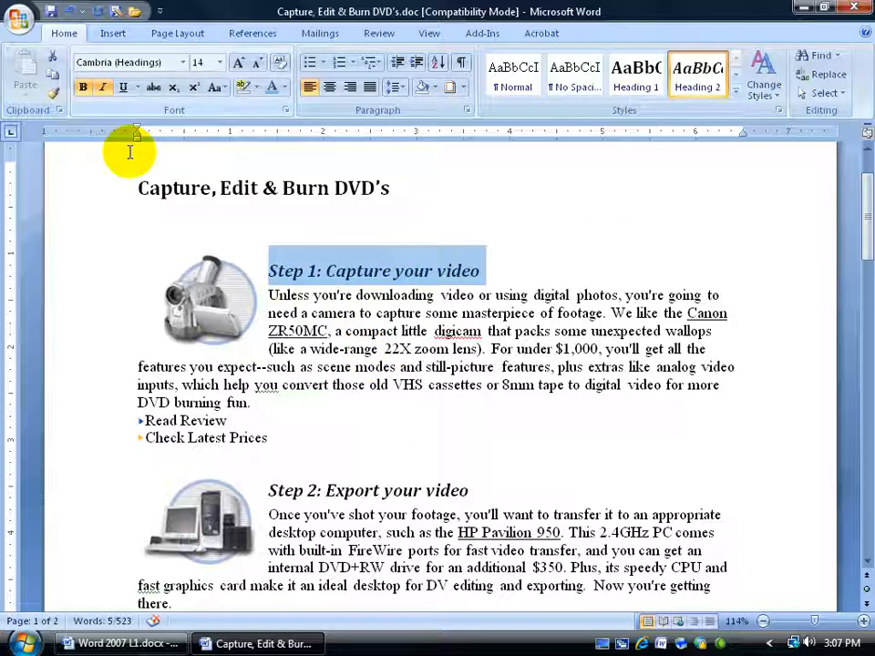
left_click_drag(272, 491, 452, 502)
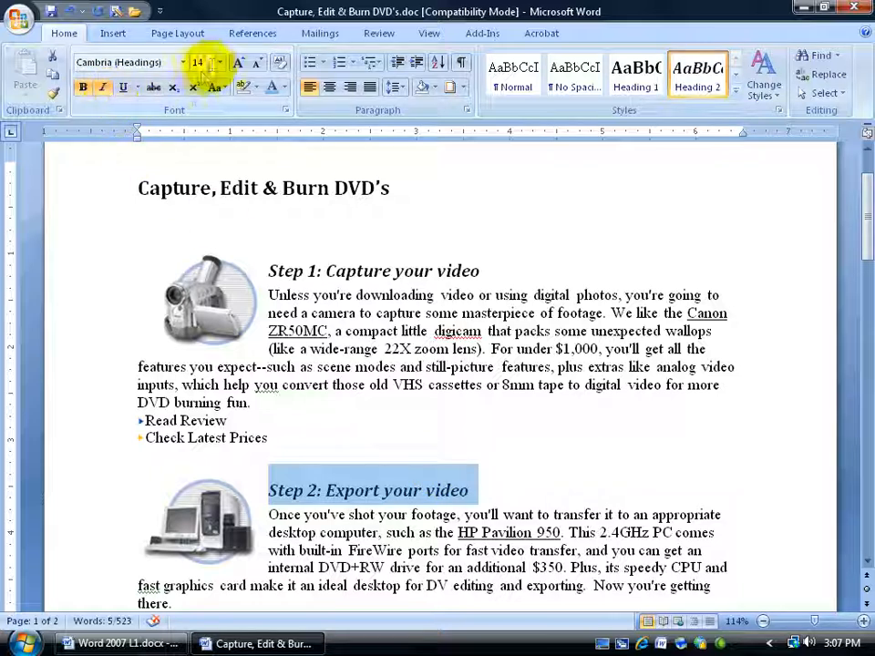
left_click(406, 342)
left_click_drag(865, 219, 866, 194)
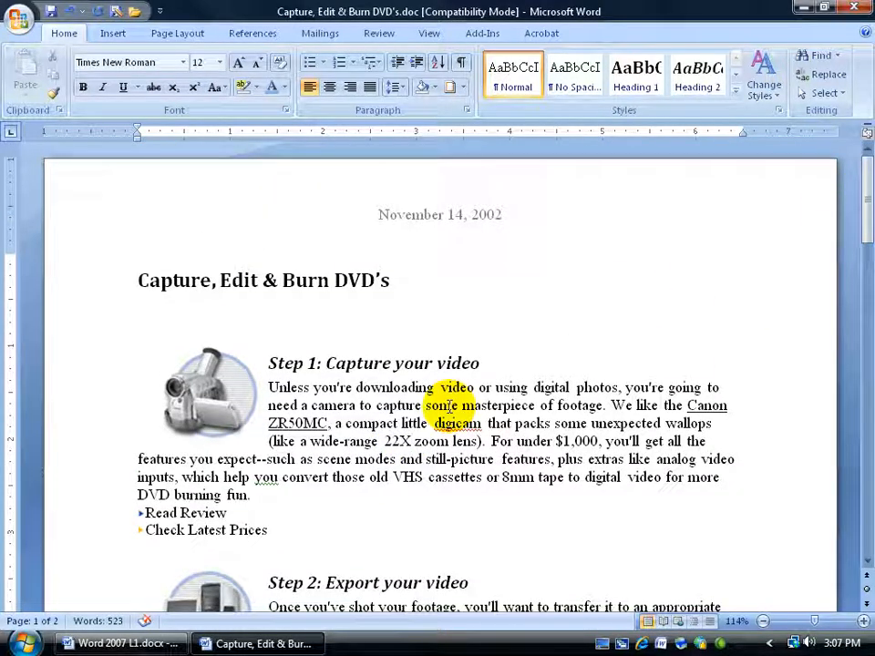
Modify the Heading 1 style to be centered and use the Arial font
left_click(313, 280)
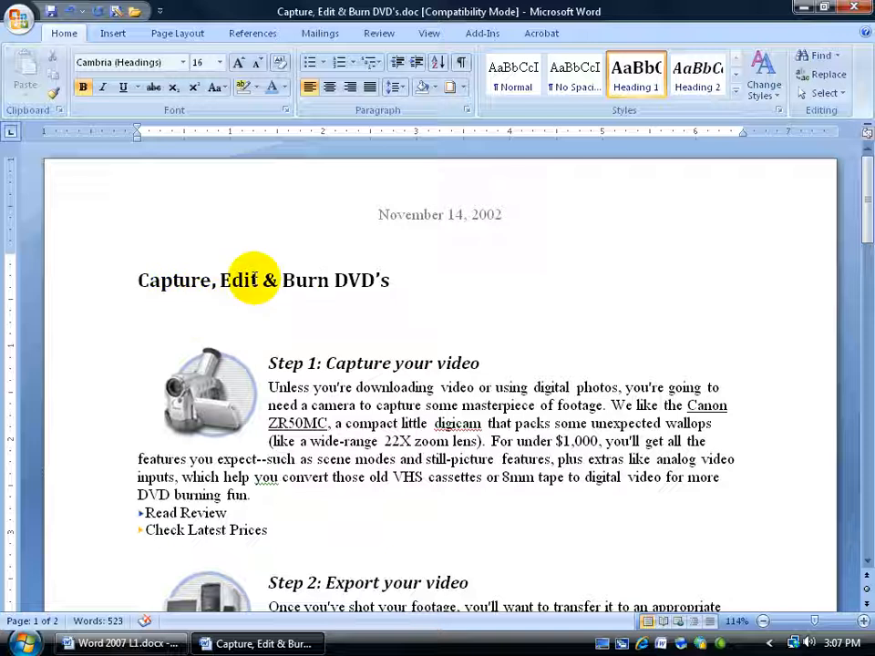
right_click(636, 81)
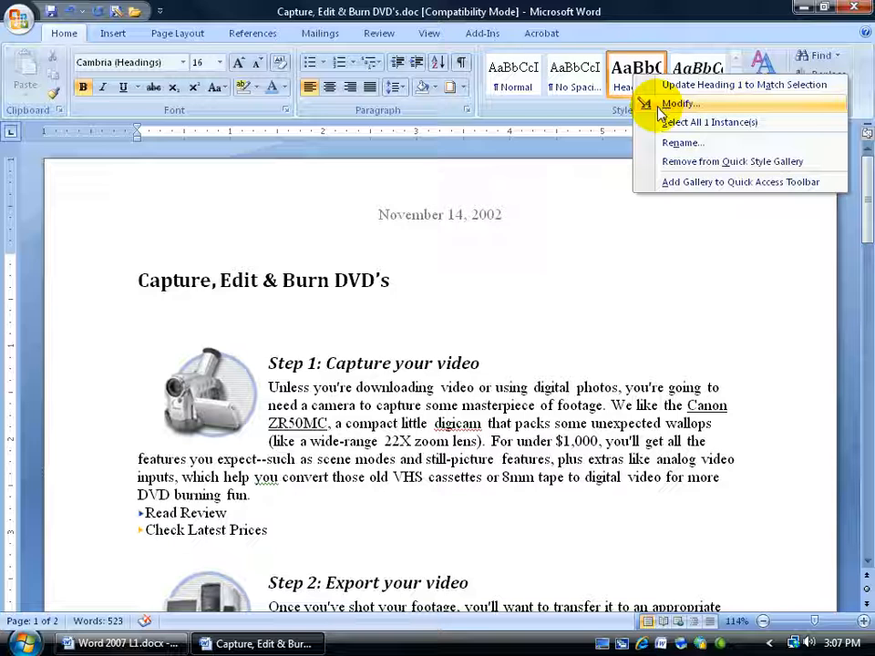
left_click(659, 105)
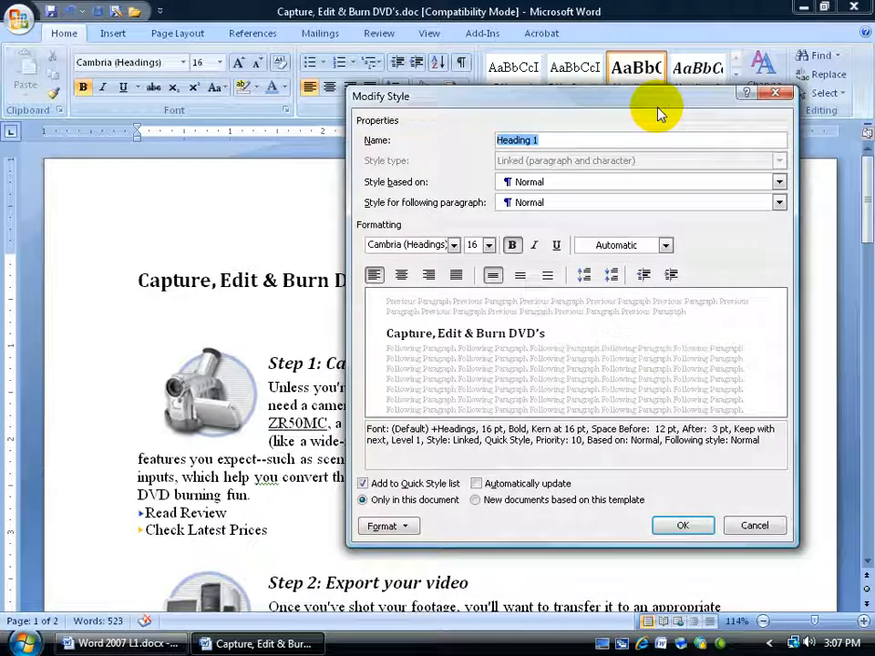
left_click(401, 275)
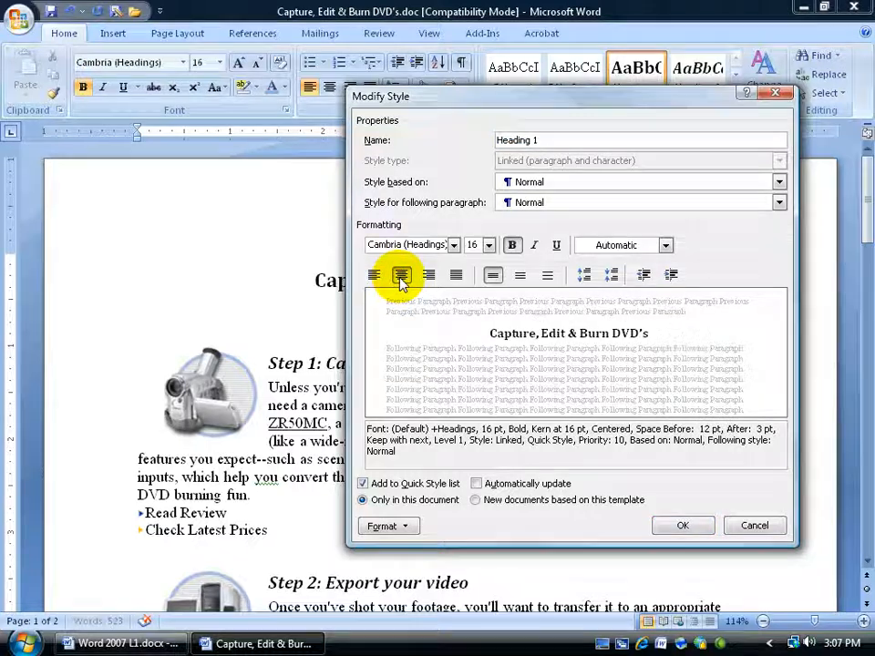
left_click(455, 246)
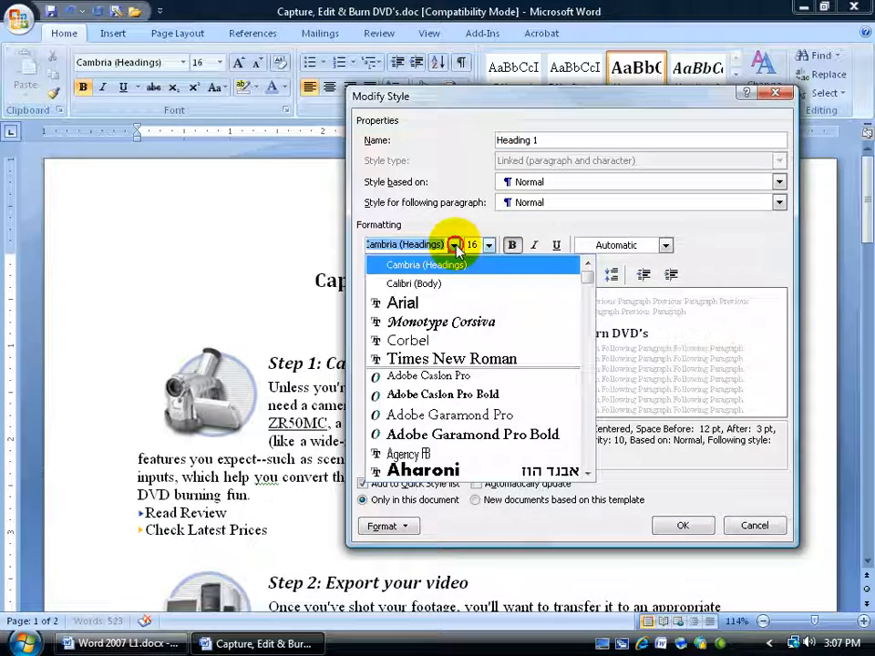
left_click(422, 303)
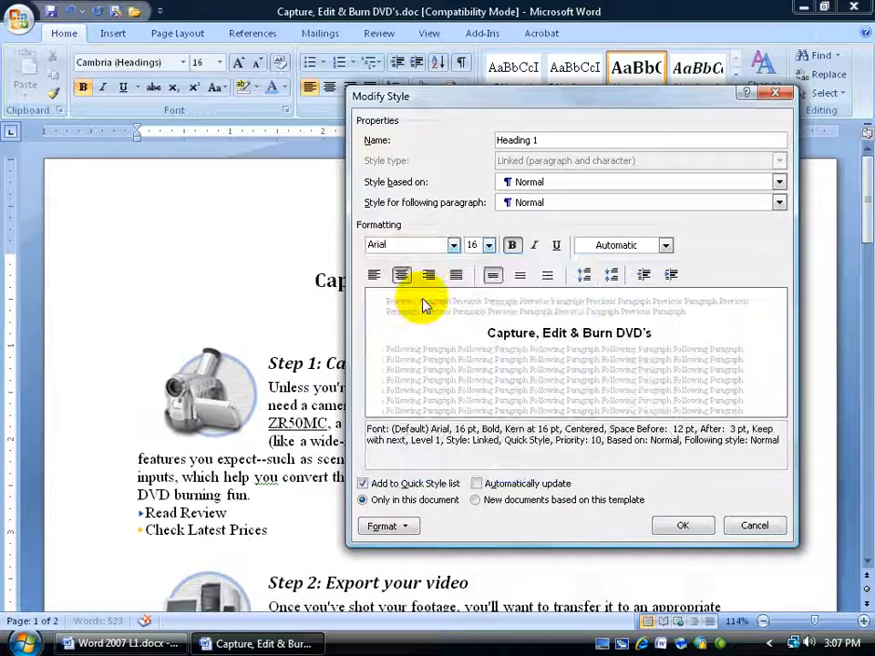
left_click(682, 526)
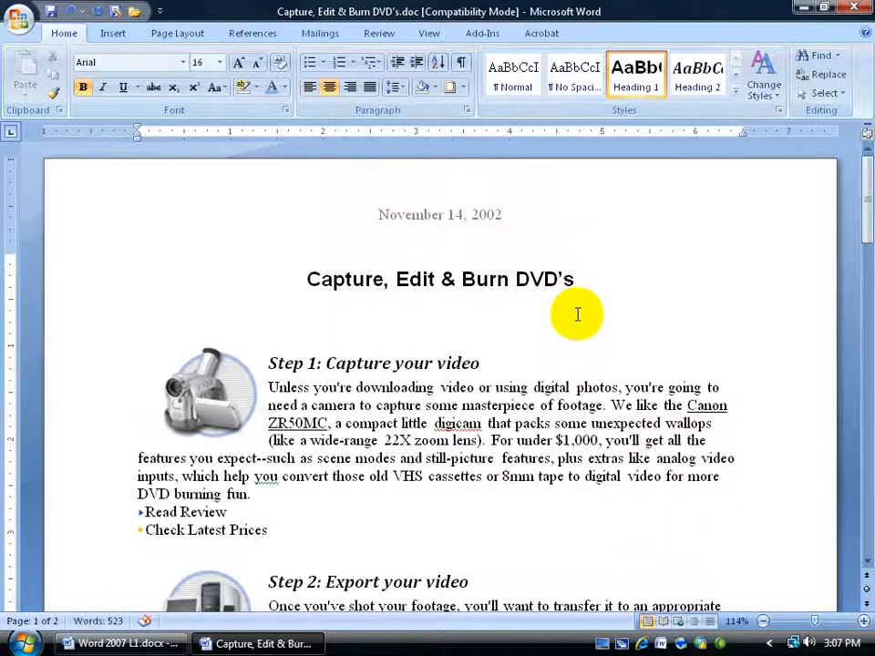
left_click(365, 365)
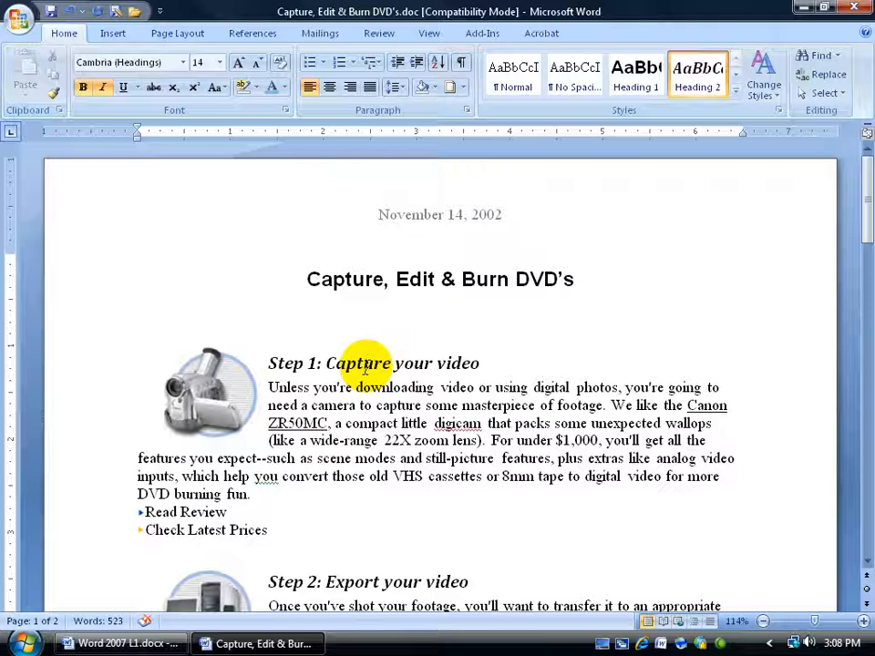
Modify the Heading 2 style to remove italics and add underlining
scroll(364, 365, "down", 1)
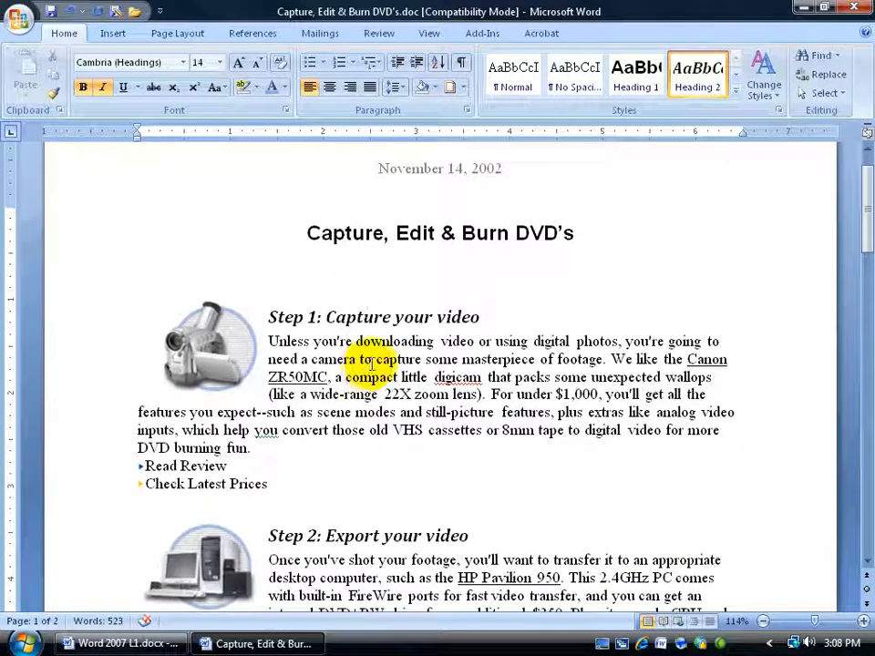
right_click(691, 80)
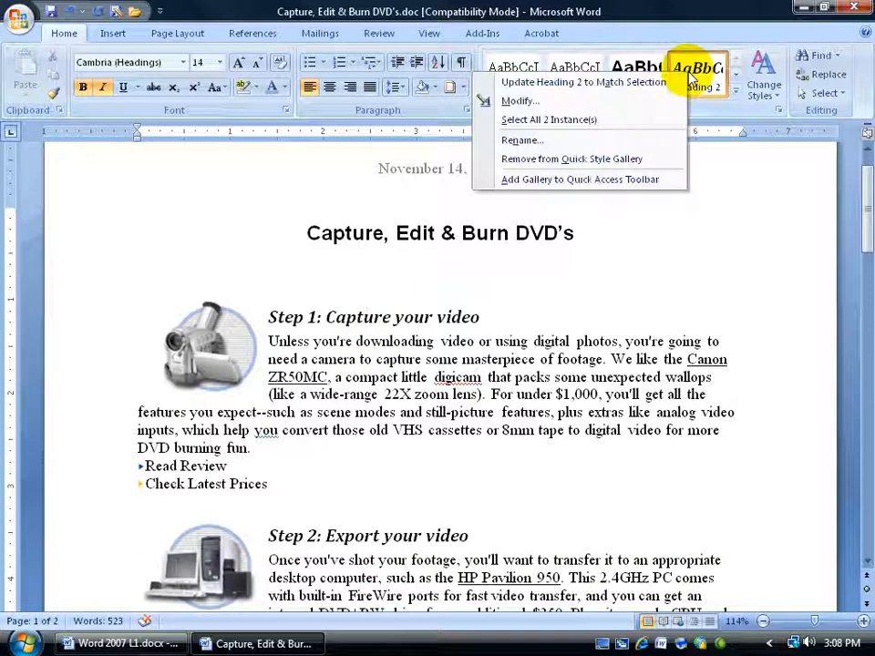
left_click(649, 102)
left_click(535, 244)
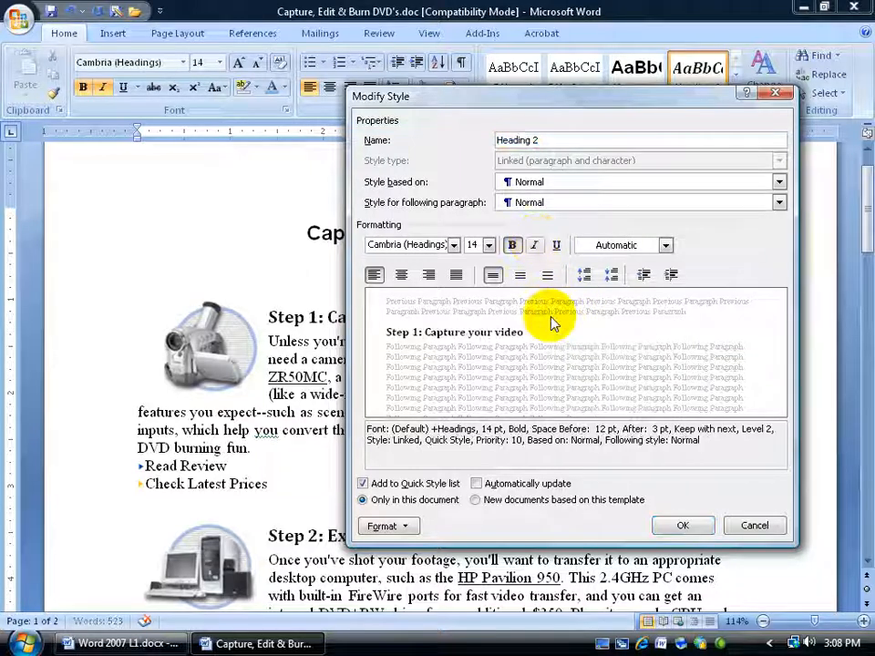
left_click(556, 245)
left_click(684, 526)
Open the Styles pane and select all instances of the Heading 2 + Subscript style
left_click(415, 360)
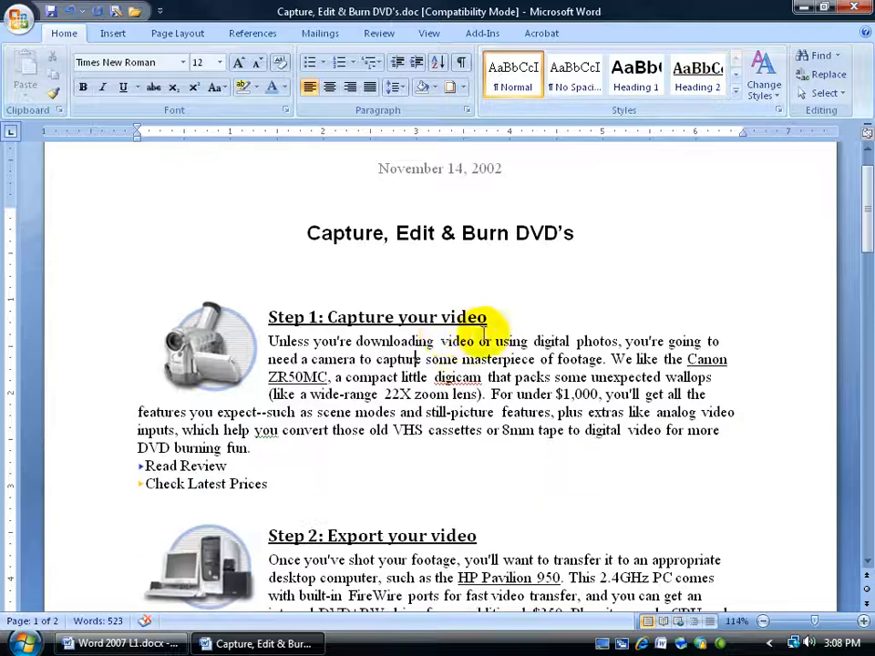
left_click(432, 317)
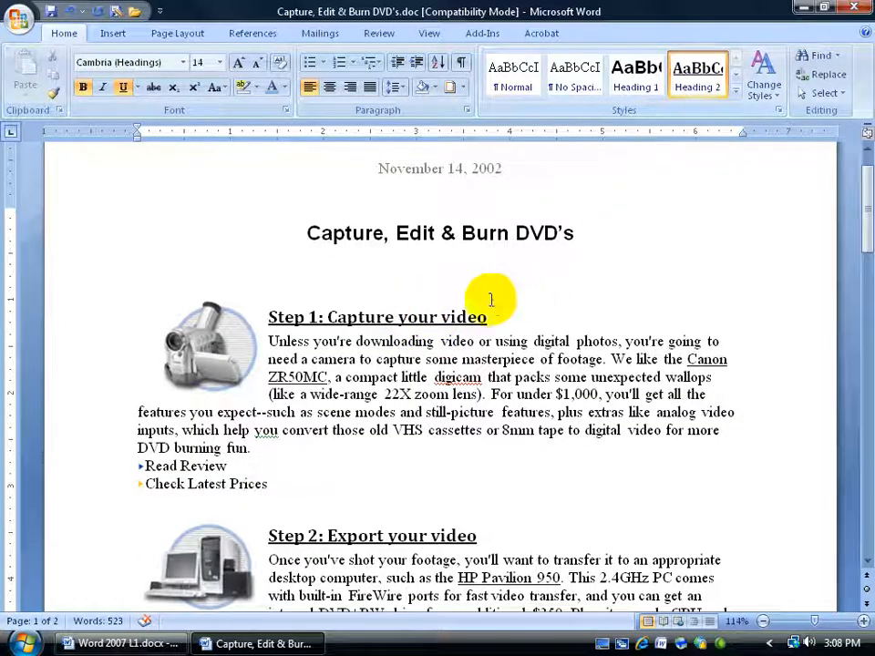
left_click(422, 233)
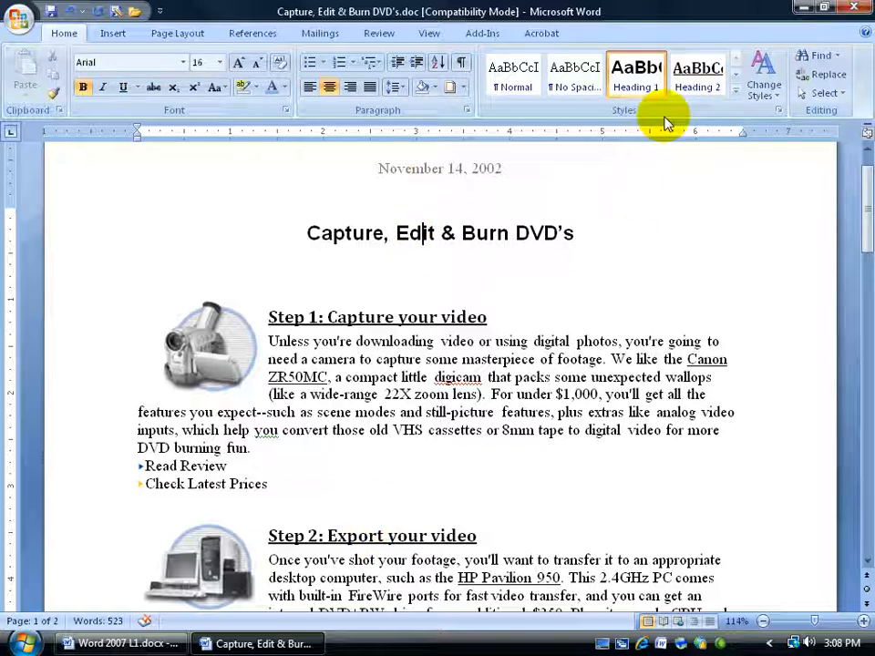
left_click(507, 358)
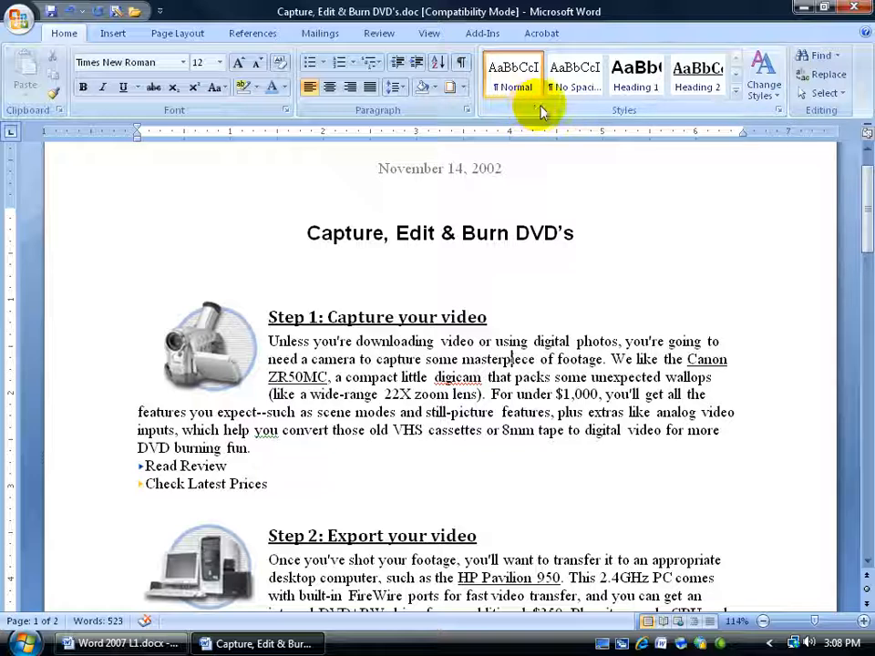
left_click(737, 92)
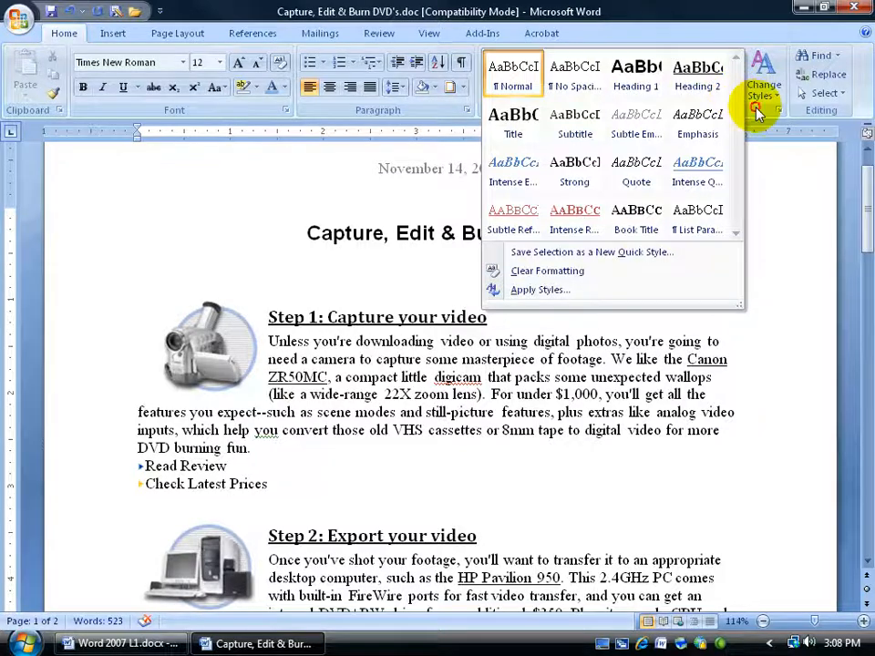
left_click(764, 109)
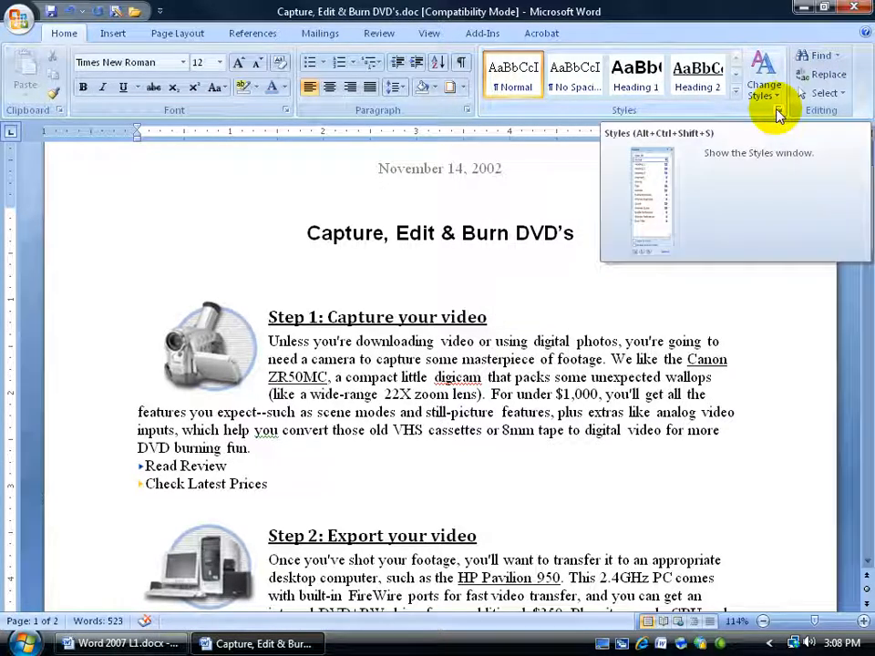
left_click(778, 111)
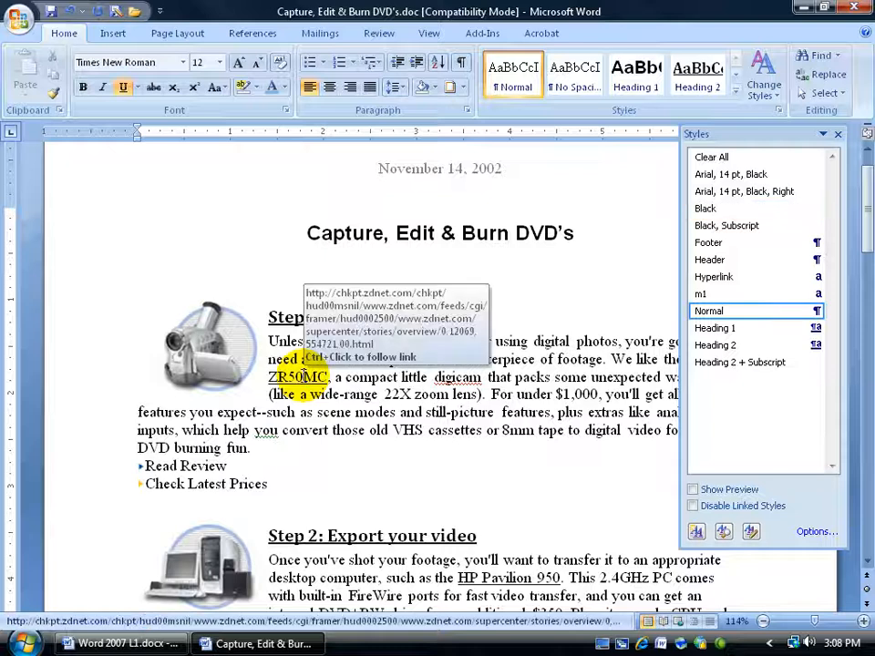
left_click(331, 560)
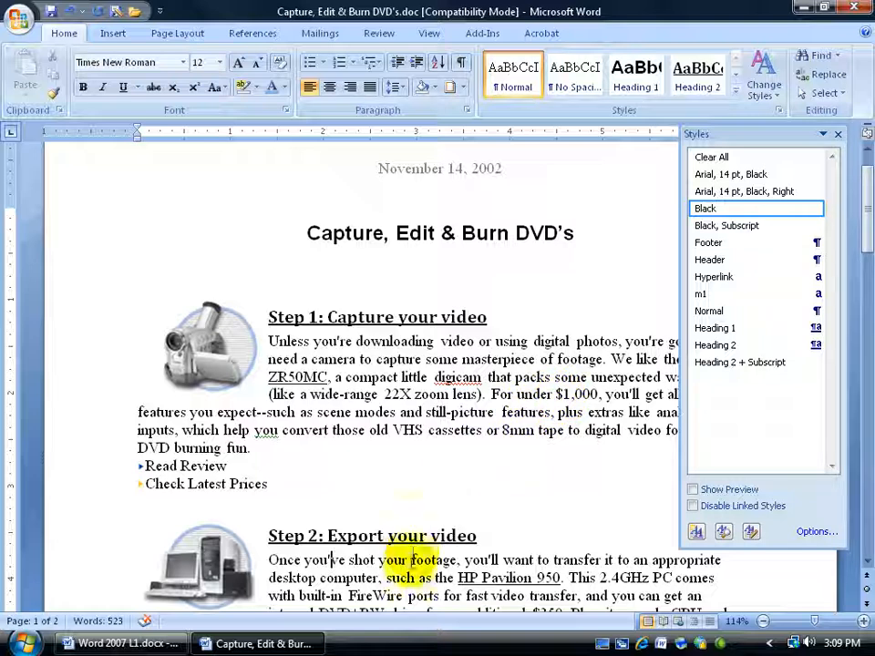
left_click(483, 577)
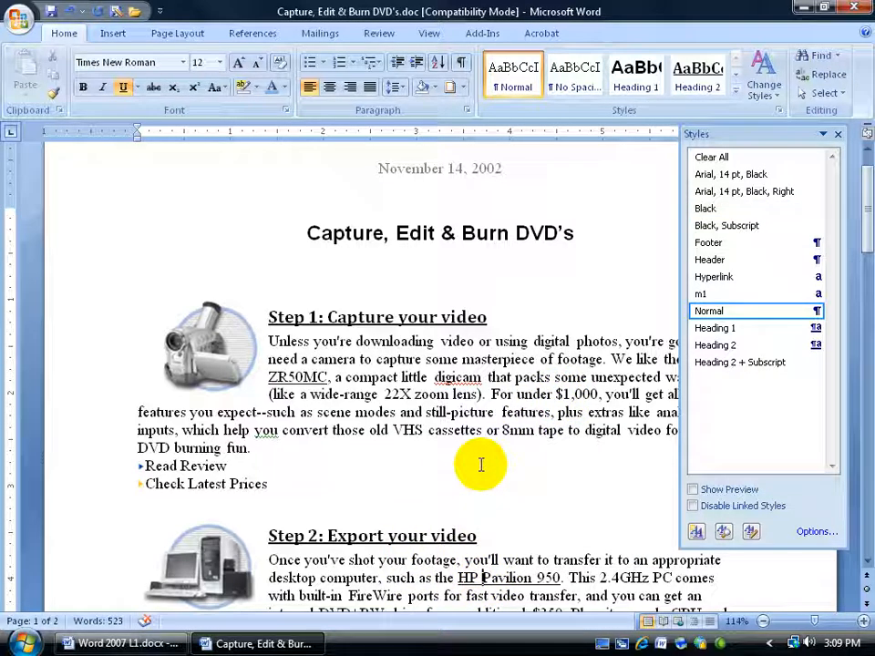
right_click(713, 364)
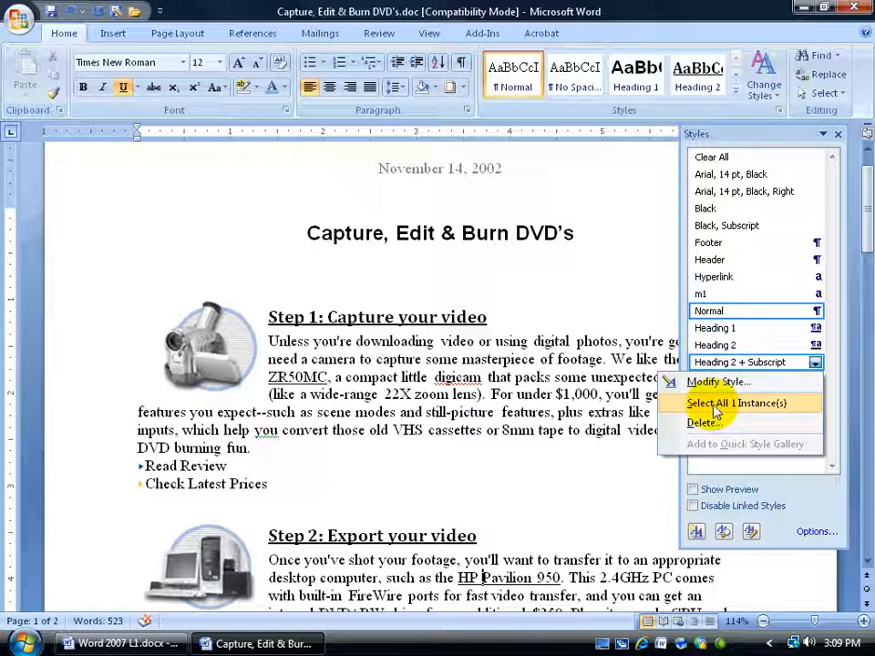
left_click(715, 407)
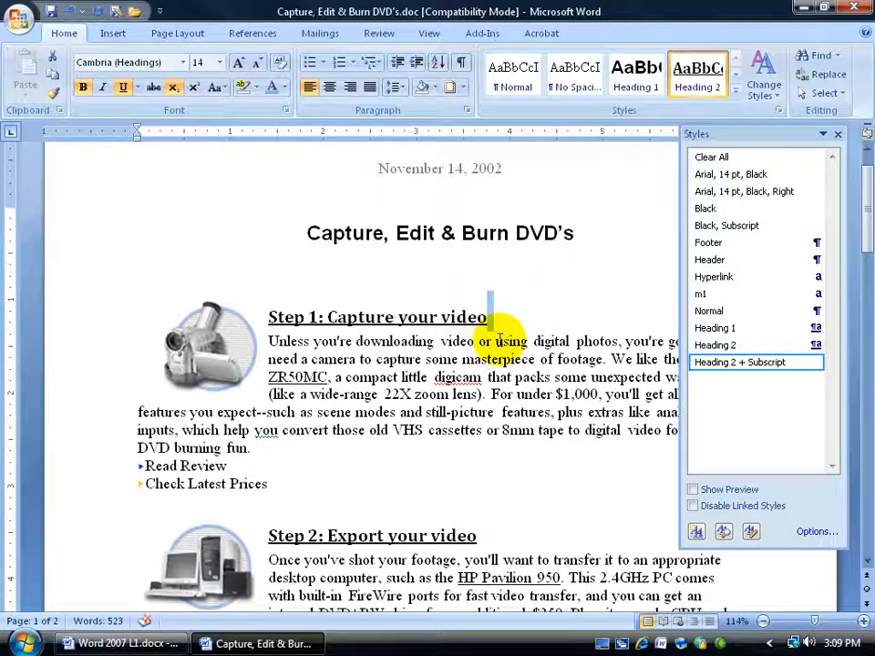
Apply Heading 2 to "downloading video or using" in the first paragraph and set its size to 12 pt
left_click_drag(504, 339, 402, 343)
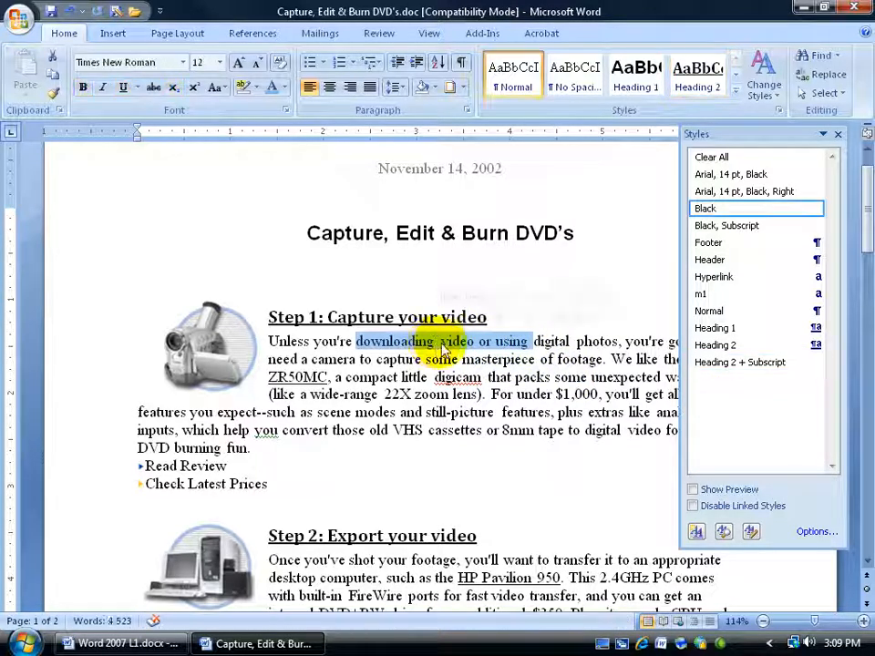
left_click(697, 76)
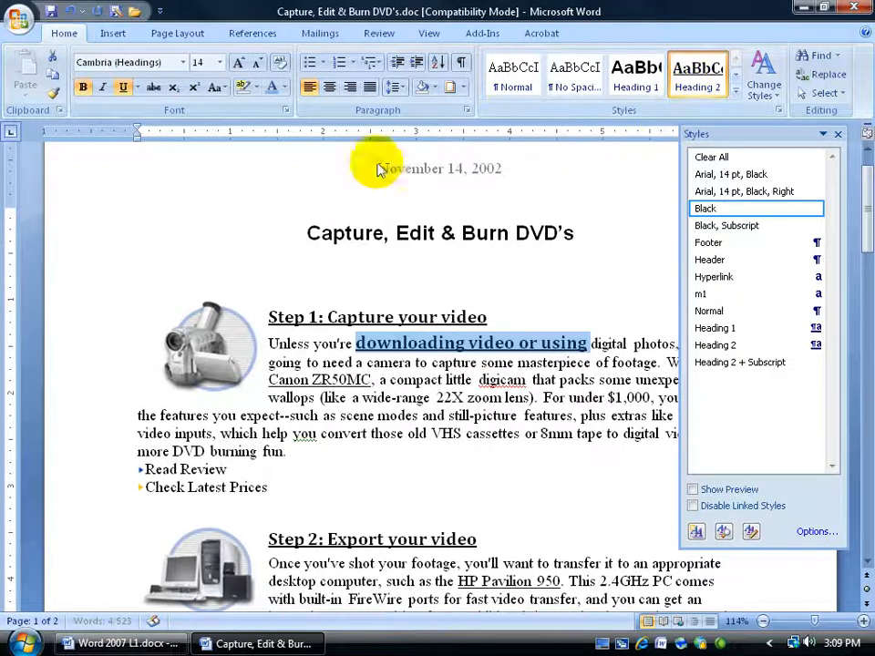
left_click(219, 62)
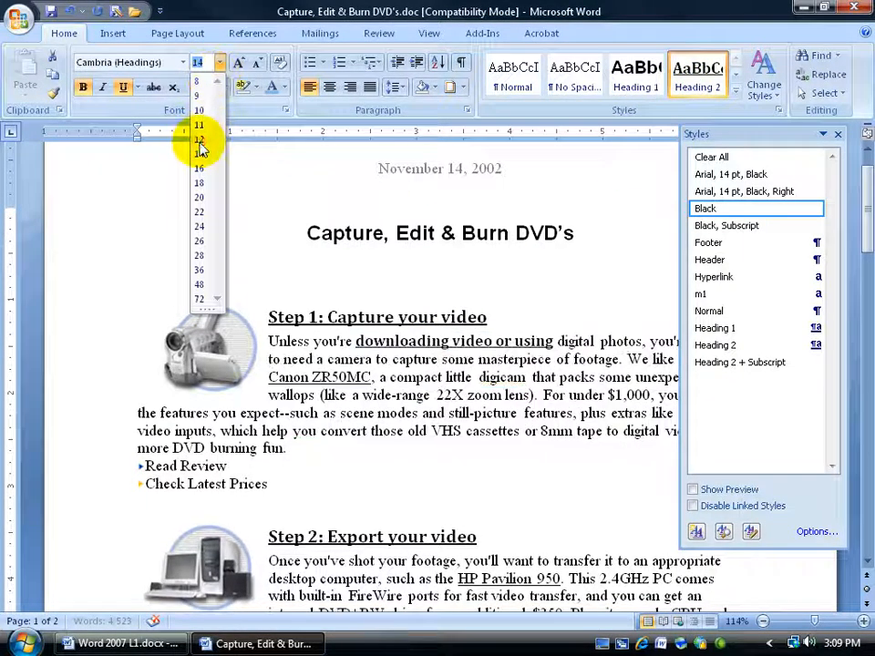
left_click(200, 141)
left_click(420, 363)
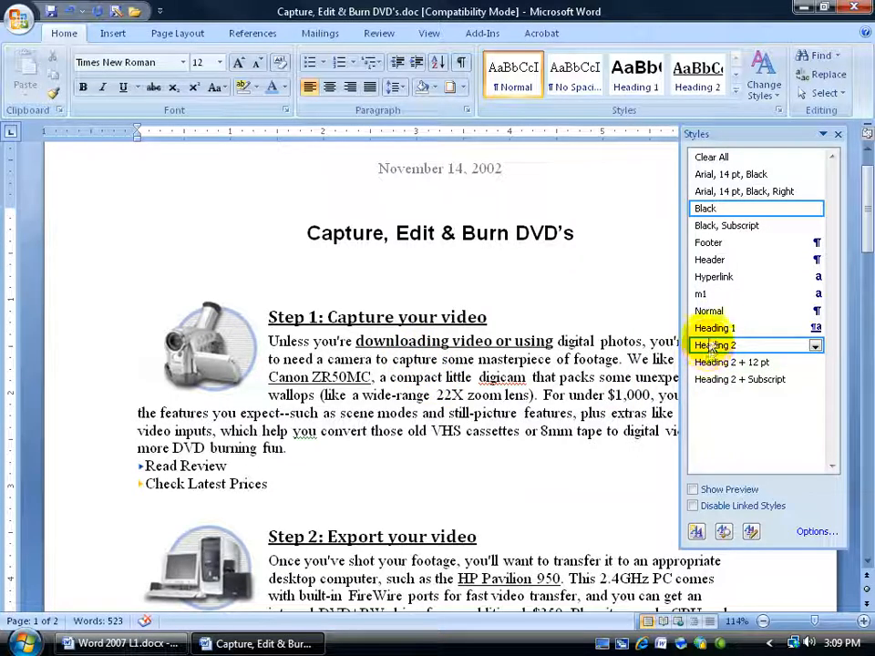
Delete the Heading 2 + Subscript style from the document
mouse_move(707, 360)
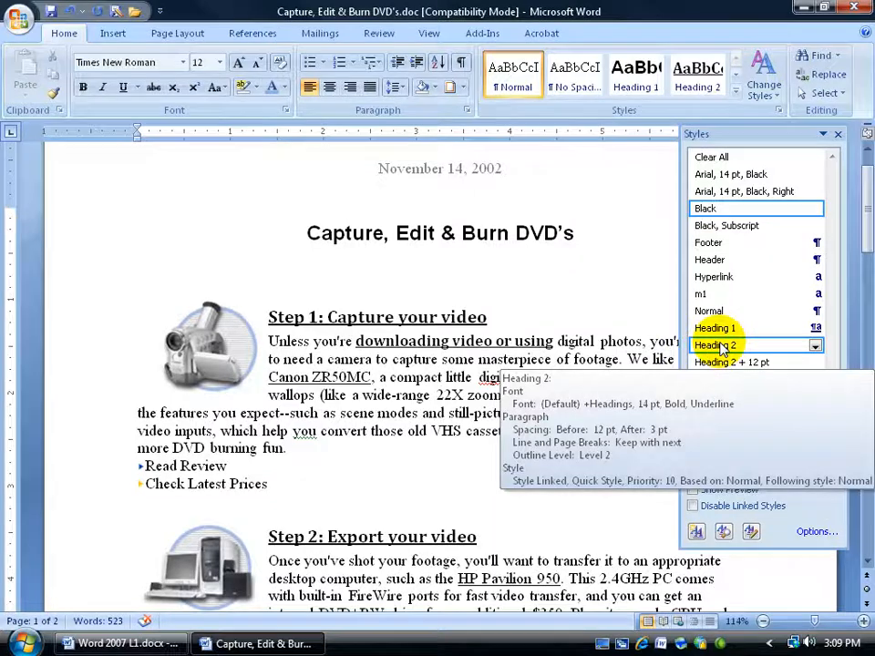
mouse_move(702, 328)
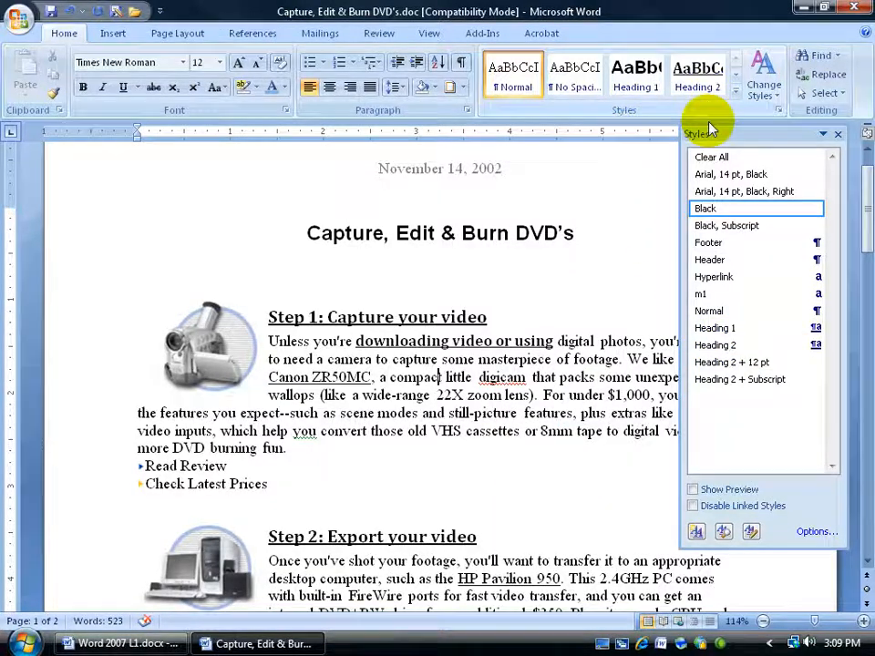
mouse_move(735, 374)
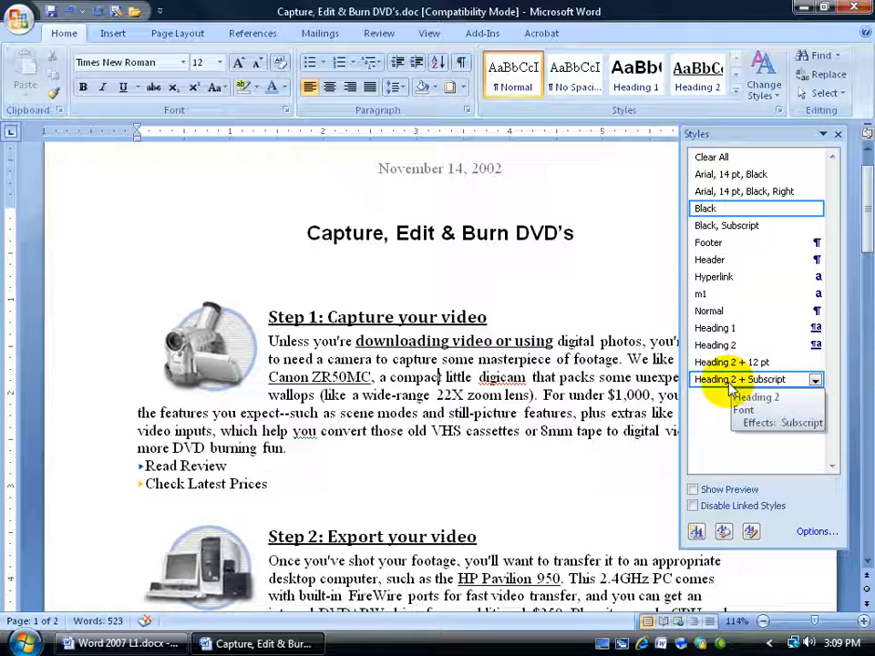
right_click(729, 388)
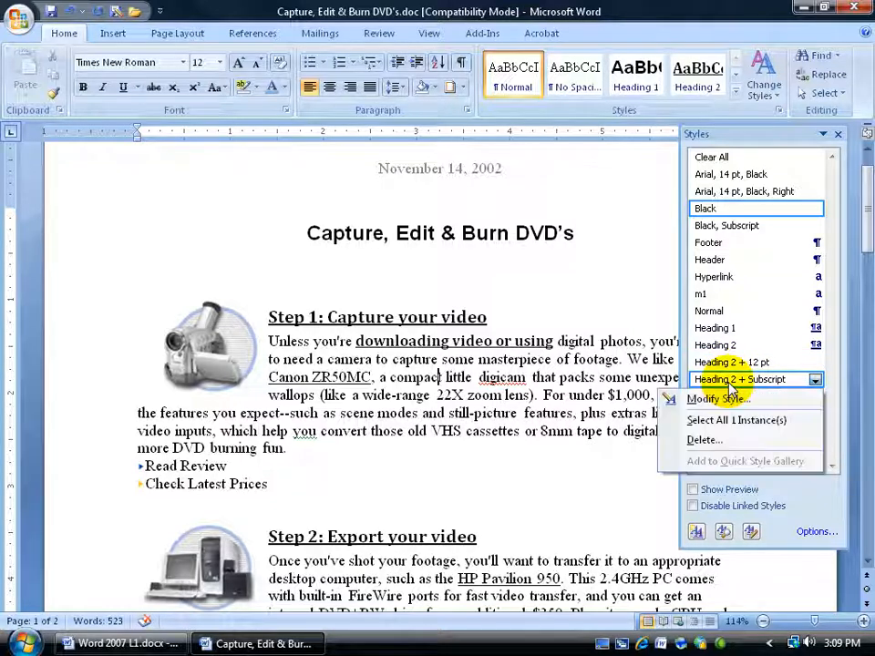
left_click(725, 422)
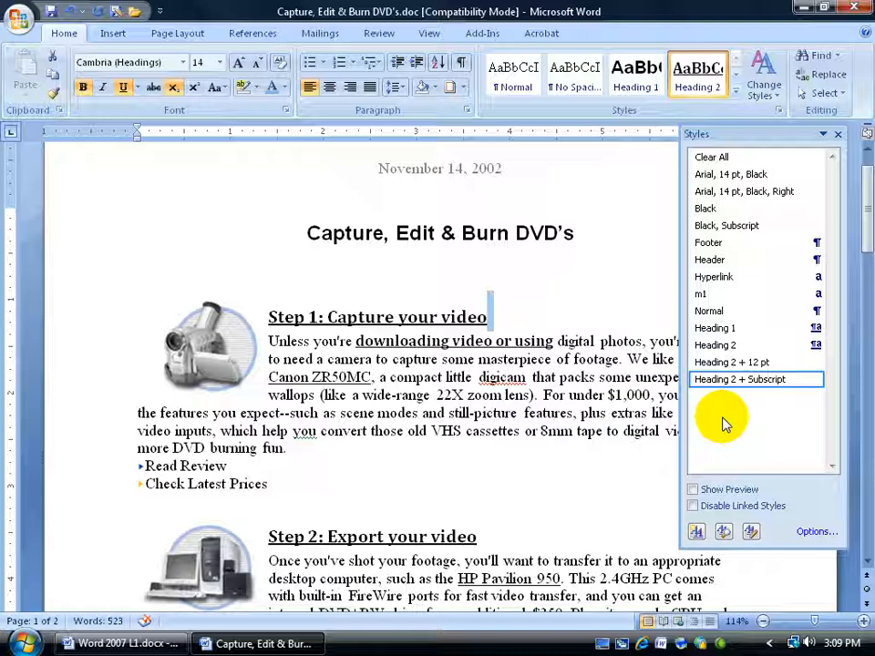
right_click(739, 379)
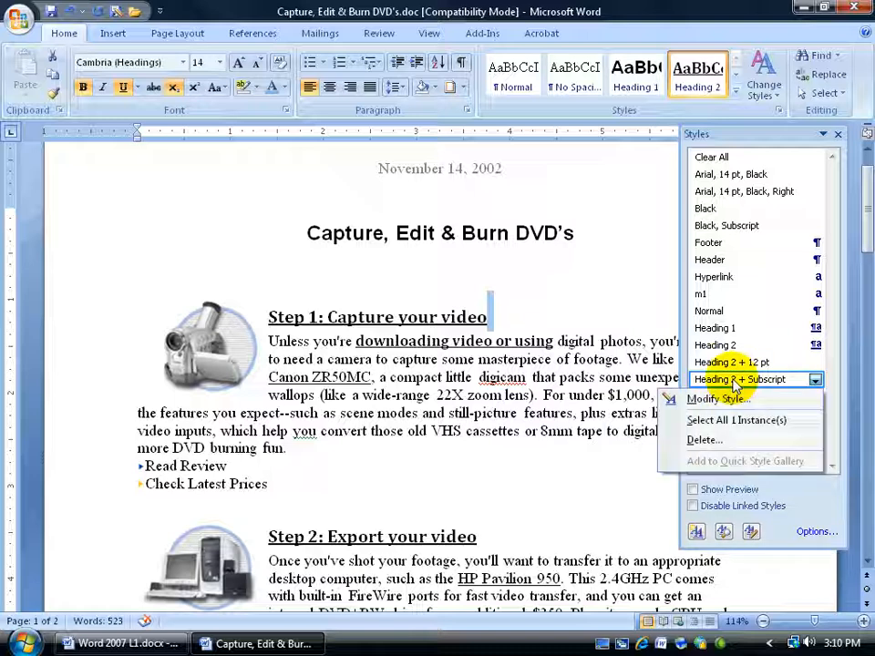
left_click(701, 440)
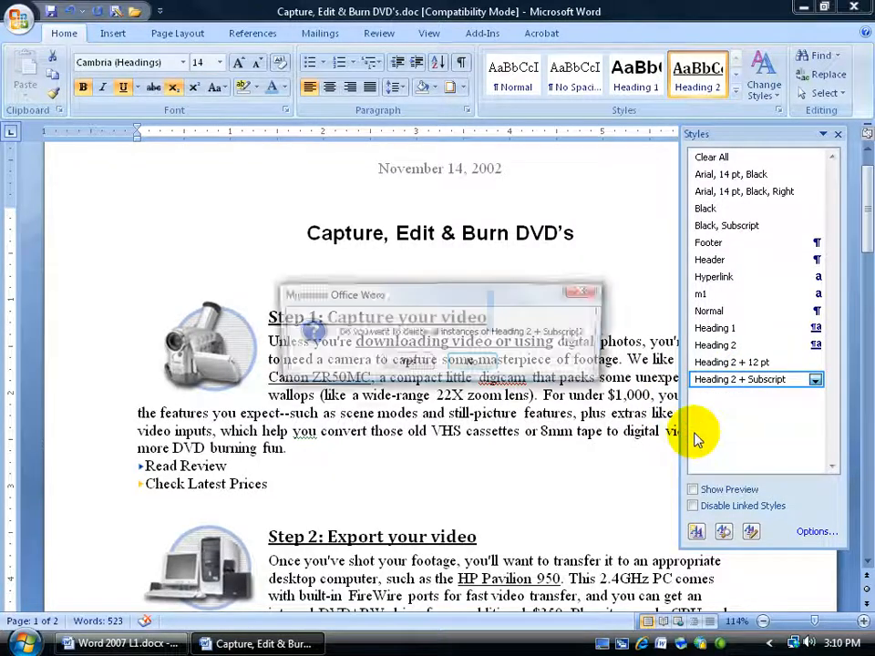
left_click(404, 363)
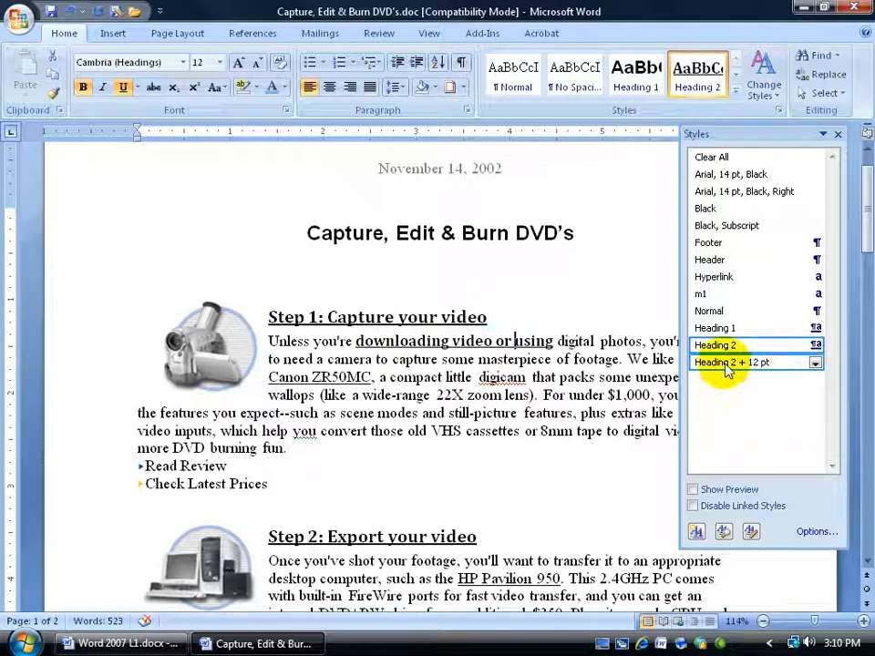
Select the text using the Heading 2 + 12 pt style and delete that style
right_click(726, 369)
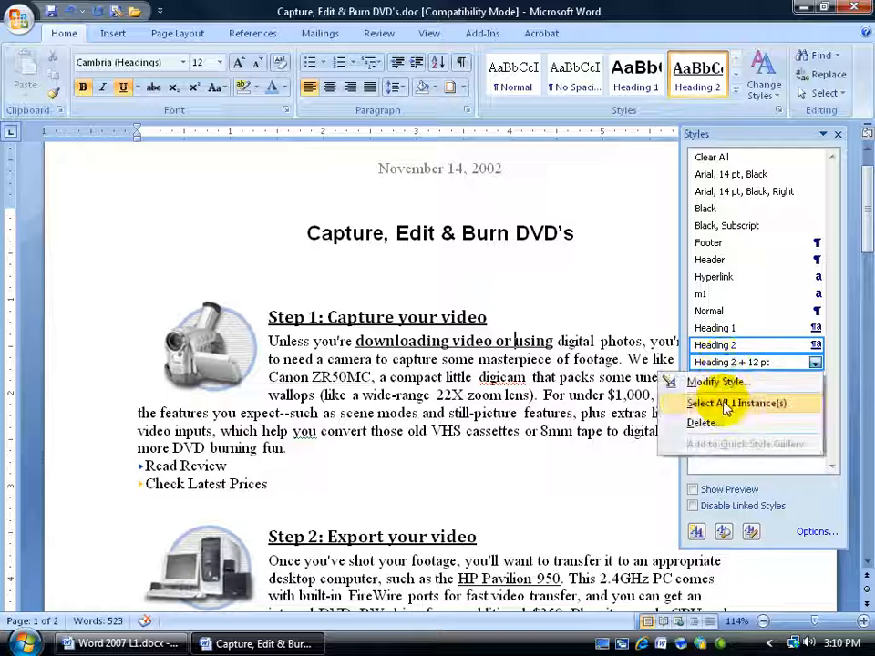
left_click(729, 403)
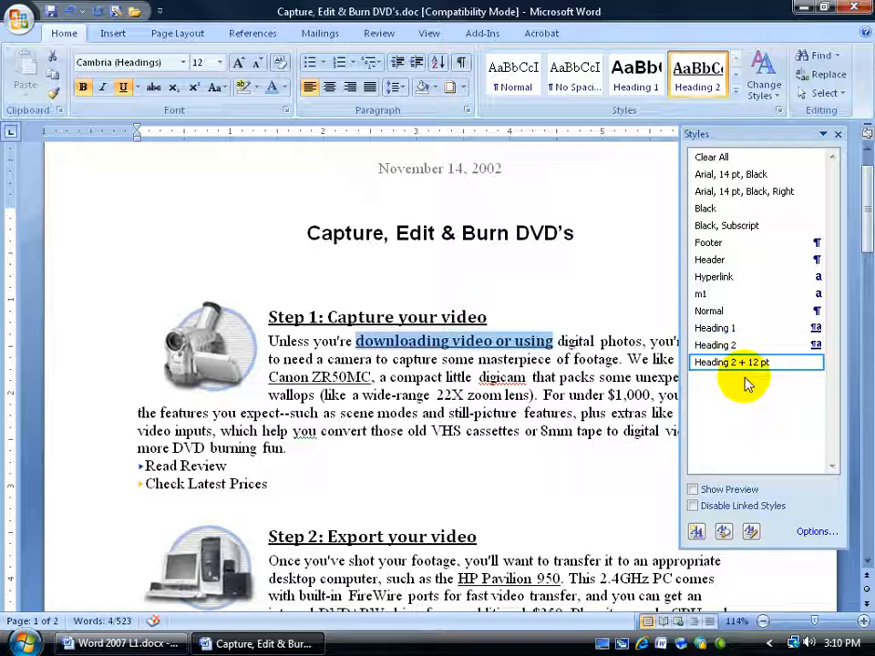
right_click(723, 362)
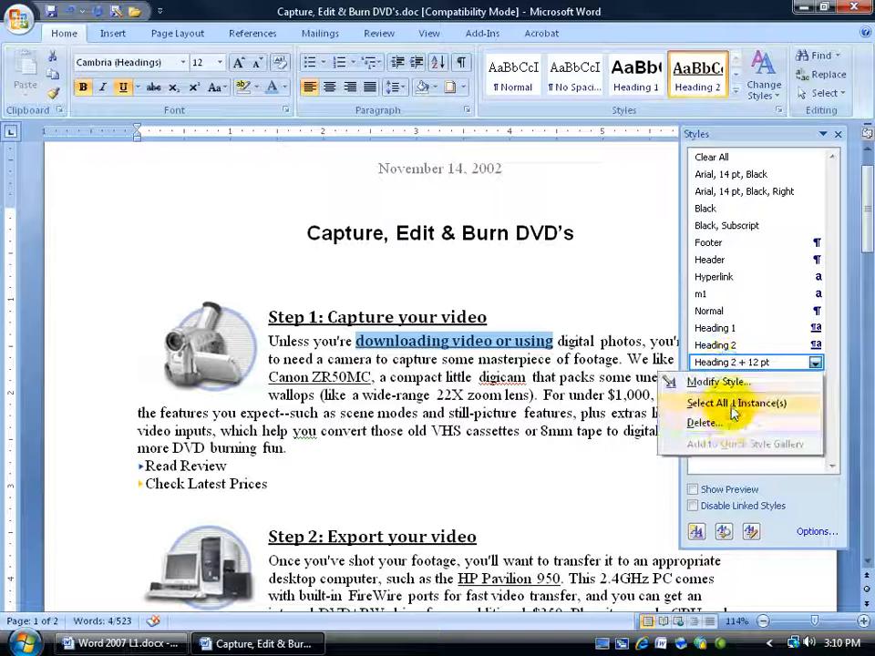
left_click(726, 419)
left_click(412, 362)
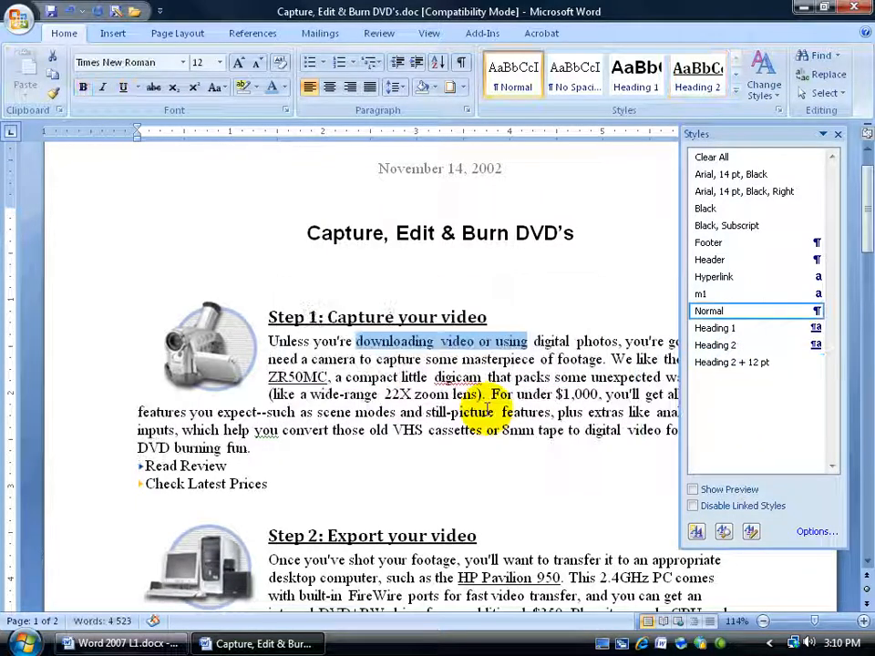
Open the Manage Styles dialog from the Styles pane and inspect the Heading 1 style's definition
left_click(454, 342)
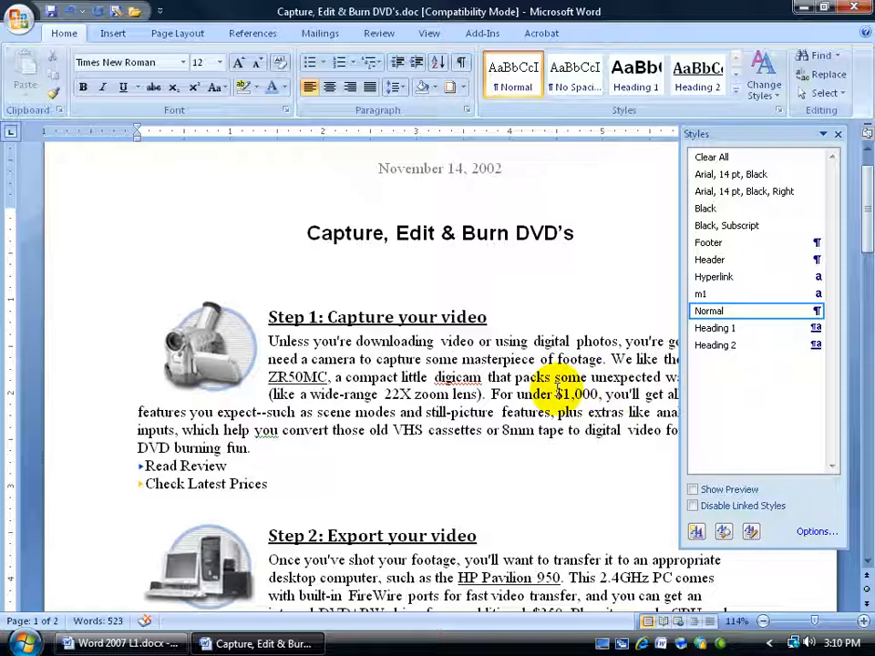
left_click(838, 134)
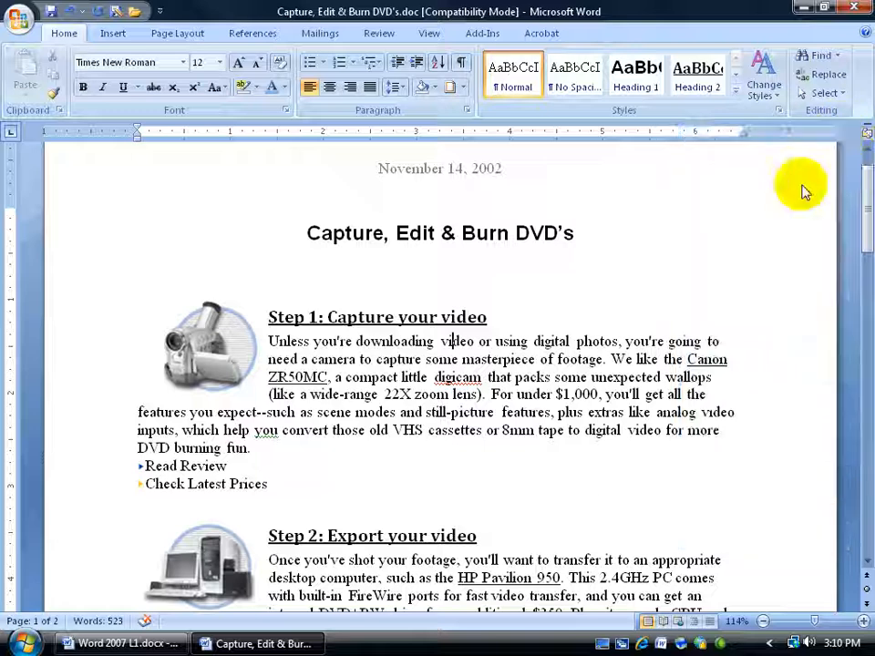
left_click(780, 111)
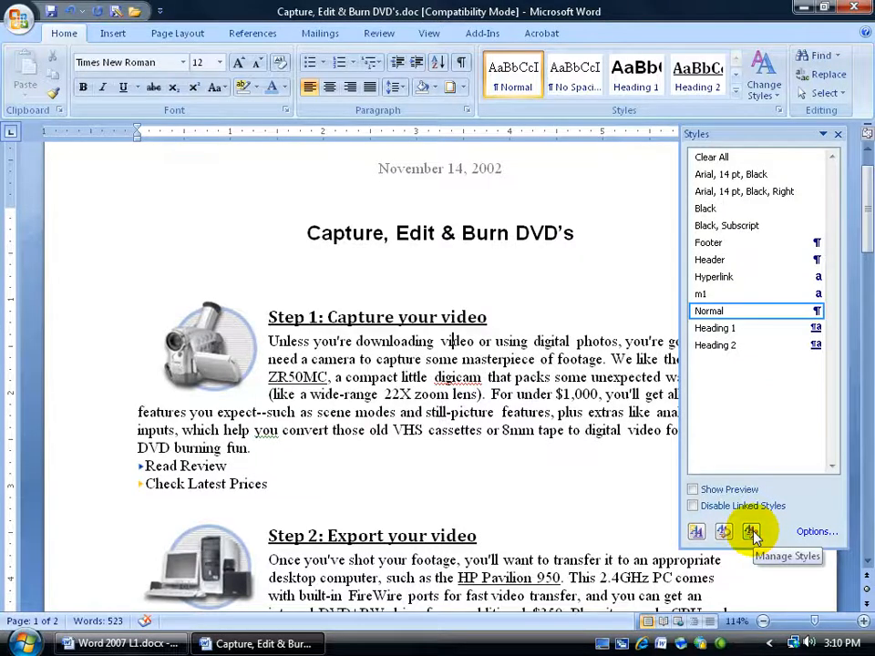
left_click(751, 532)
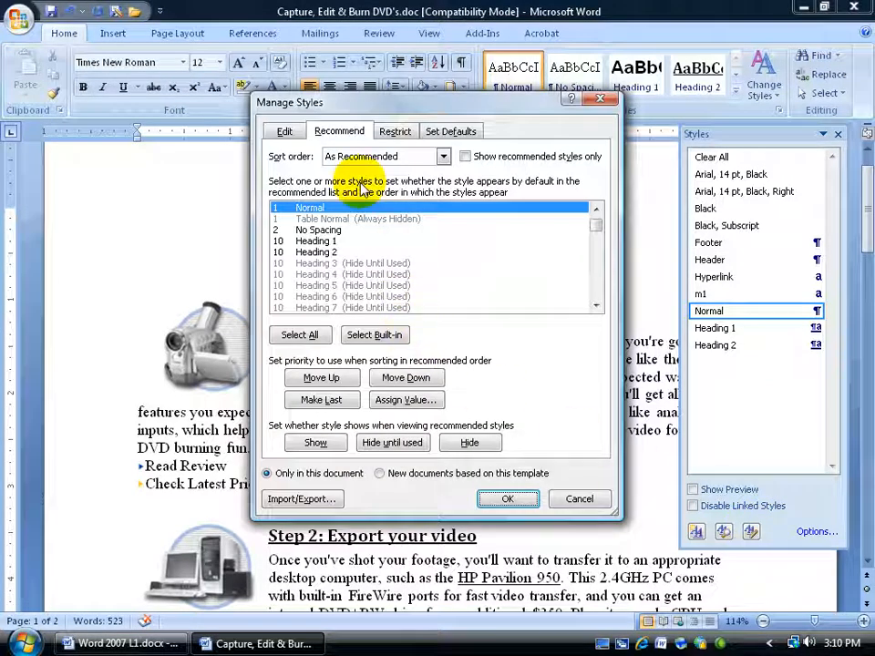
left_click(288, 134)
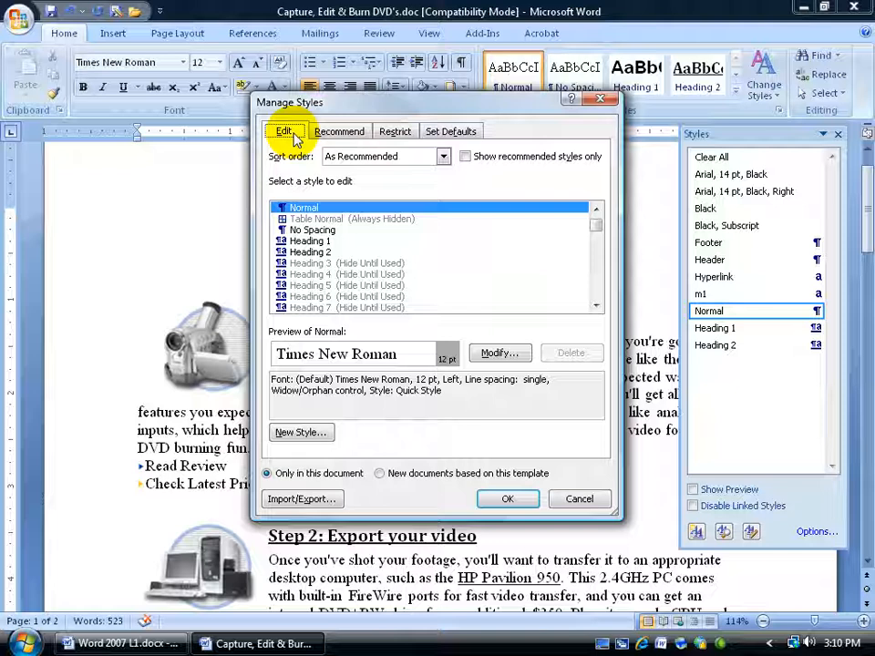
left_click(311, 241)
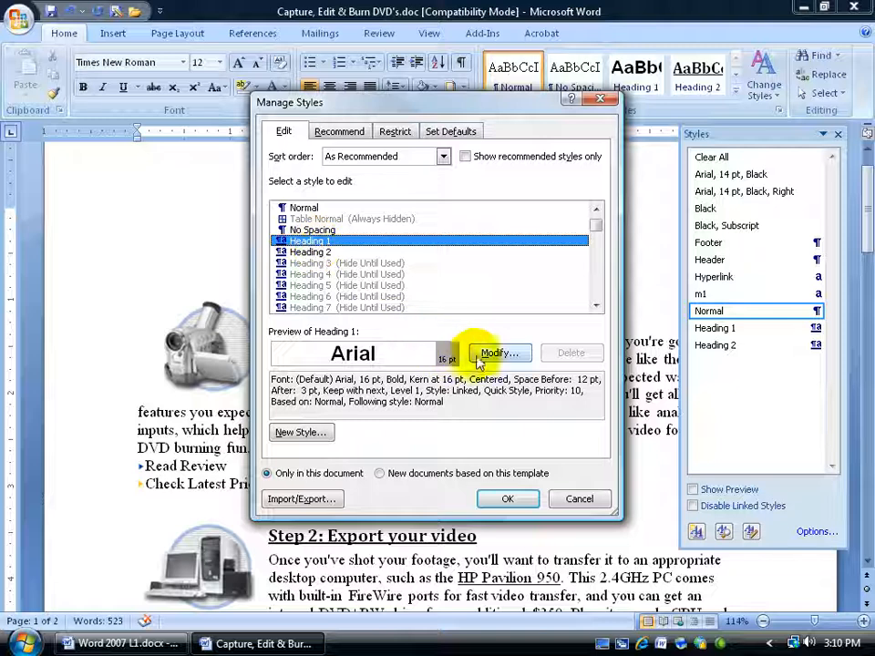
Set Heading 3 and Heading 4 to always show in the recommended styles list and confirm
left_click(339, 132)
left_click(371, 264)
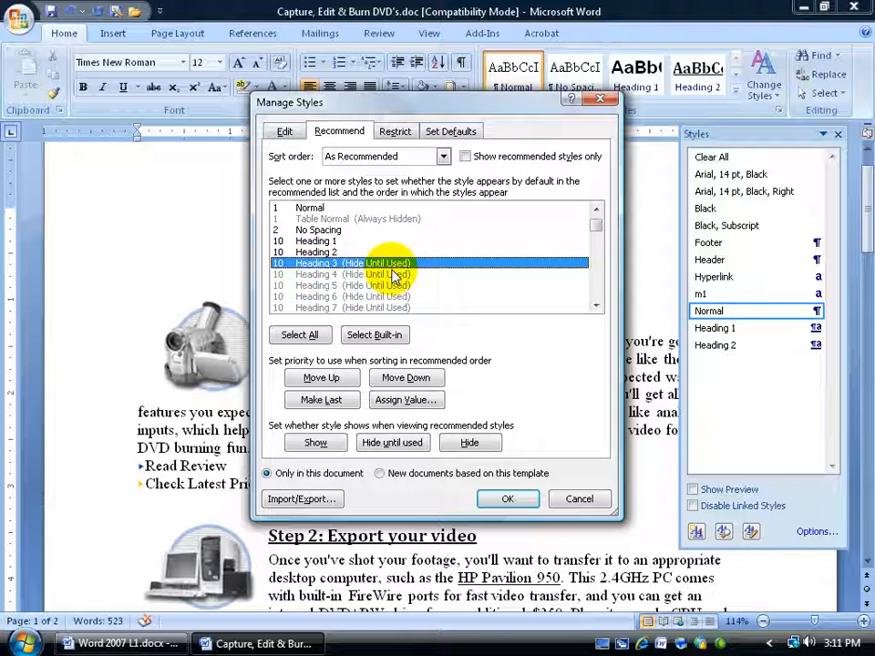
left_click(316, 443)
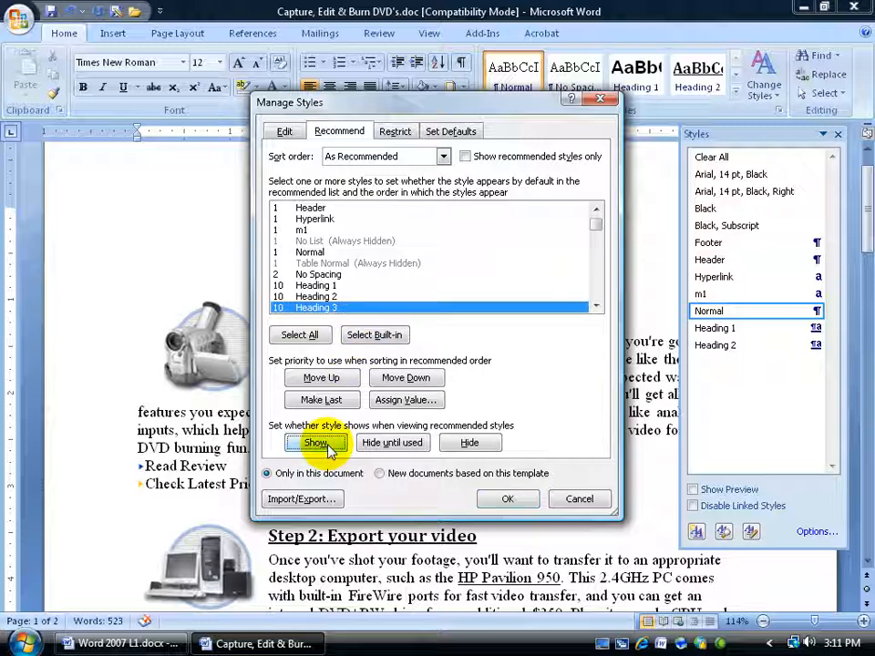
left_click(599, 308)
left_click(599, 308)
left_click(599, 307)
left_click(599, 307)
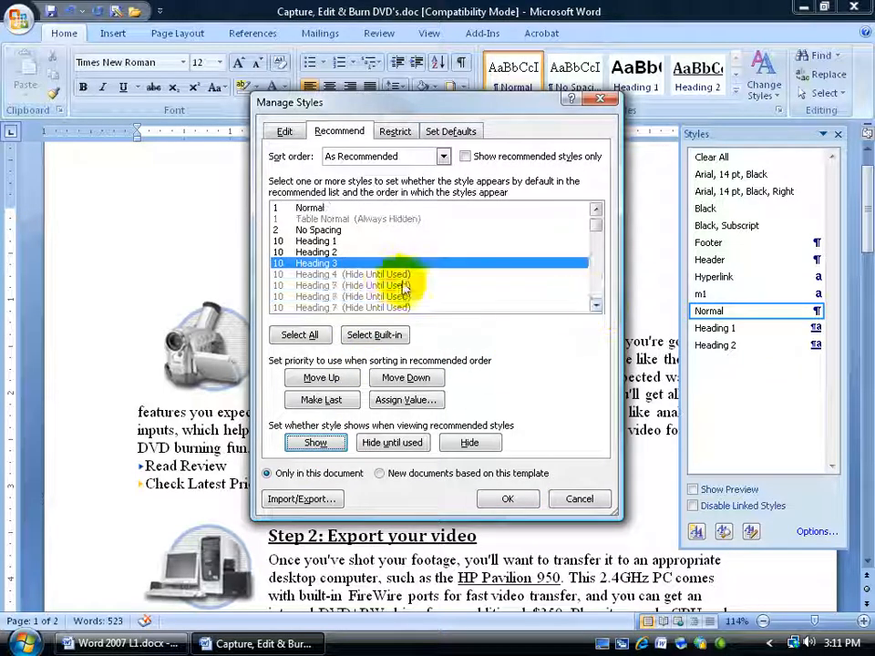
left_click(385, 274)
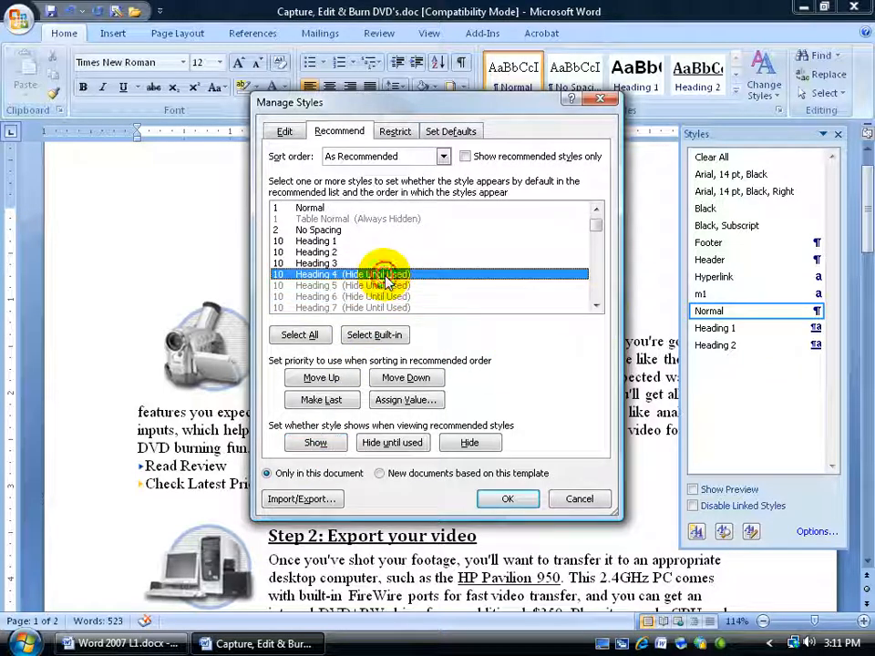
left_click(316, 444)
left_click(599, 307)
left_click(599, 307)
left_click(599, 308)
left_click(599, 307)
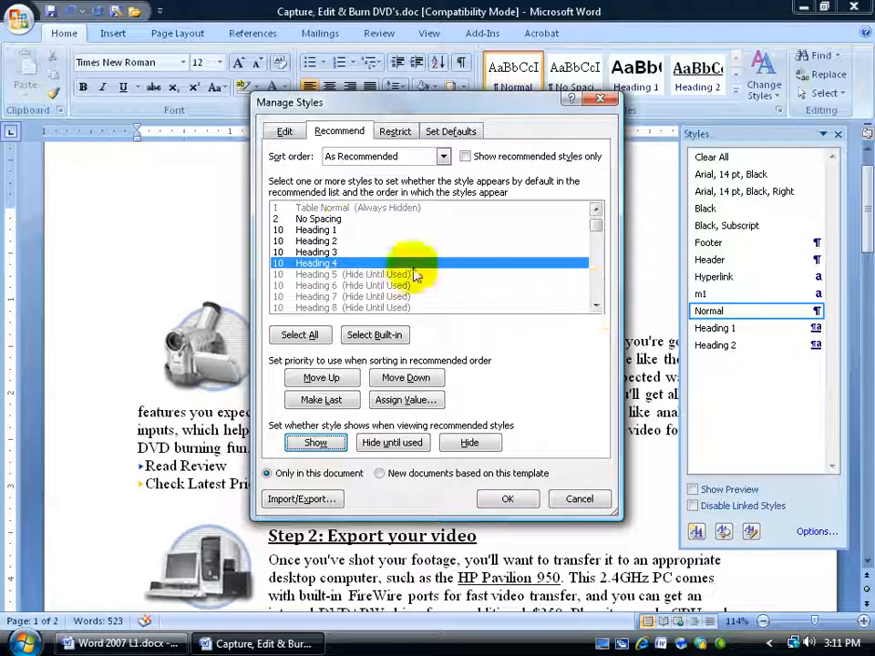
left_click(508, 500)
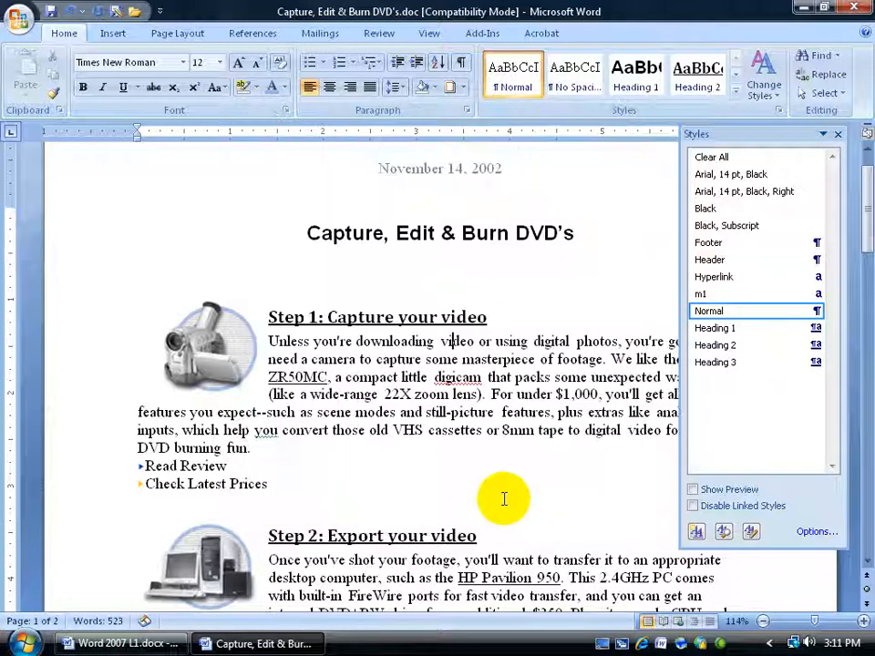
Close the Styles pane and expand the full Quick Styles gallery to review the available styles
left_click(838, 134)
left_click(735, 94)
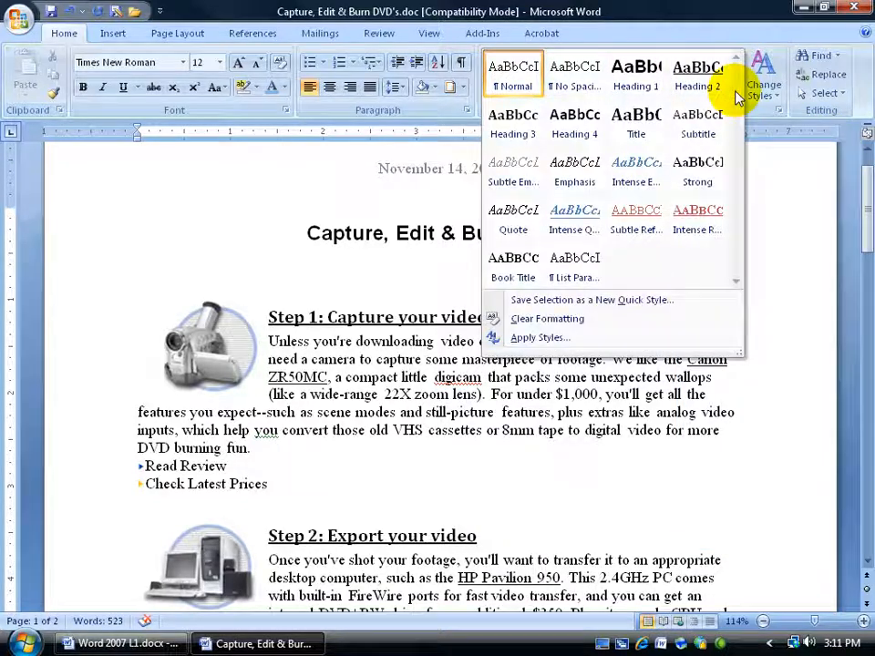